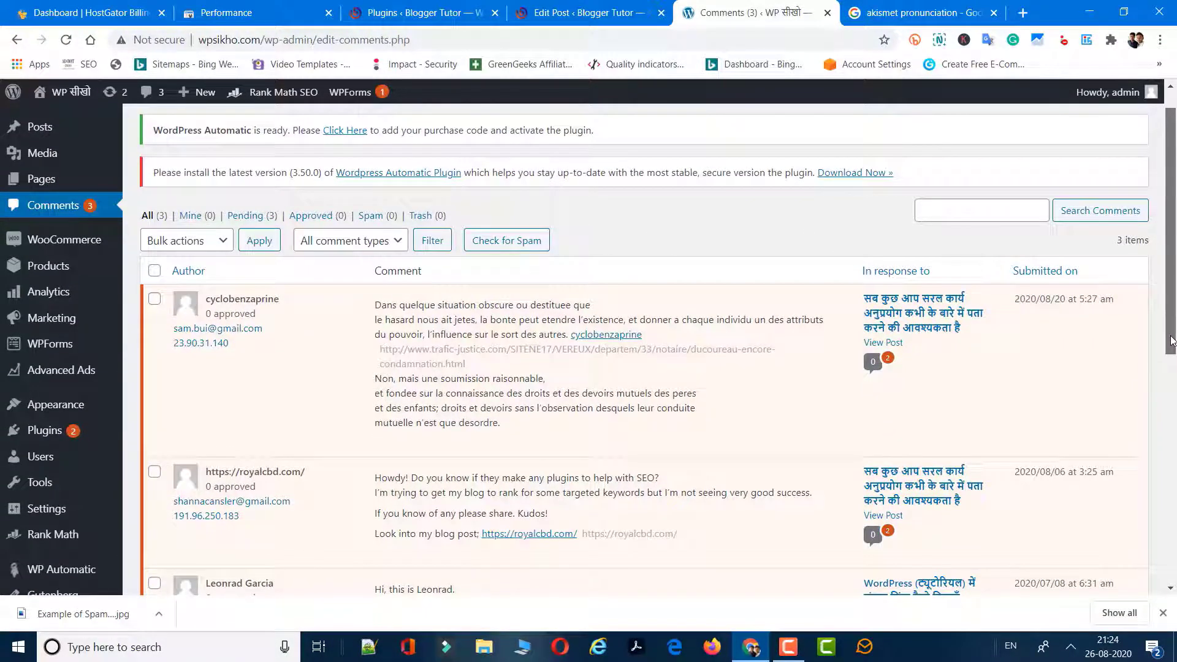
Scroll through the pending spam comments in the Comments list, then return to the top.
{"action": "left_click_drag", "start_coordinate": [1173, 340], "coordinate": [1174, 405]}
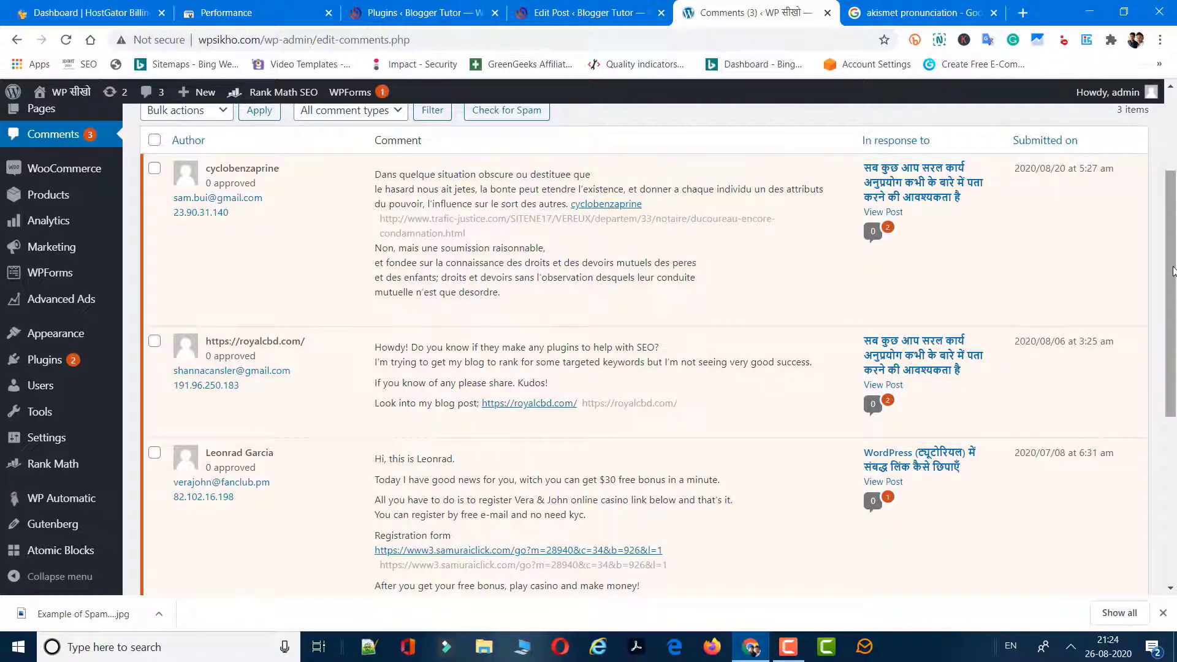
{"action": "left_click_drag", "start_coordinate": [1173, 279], "coordinate": [1169, 322]}
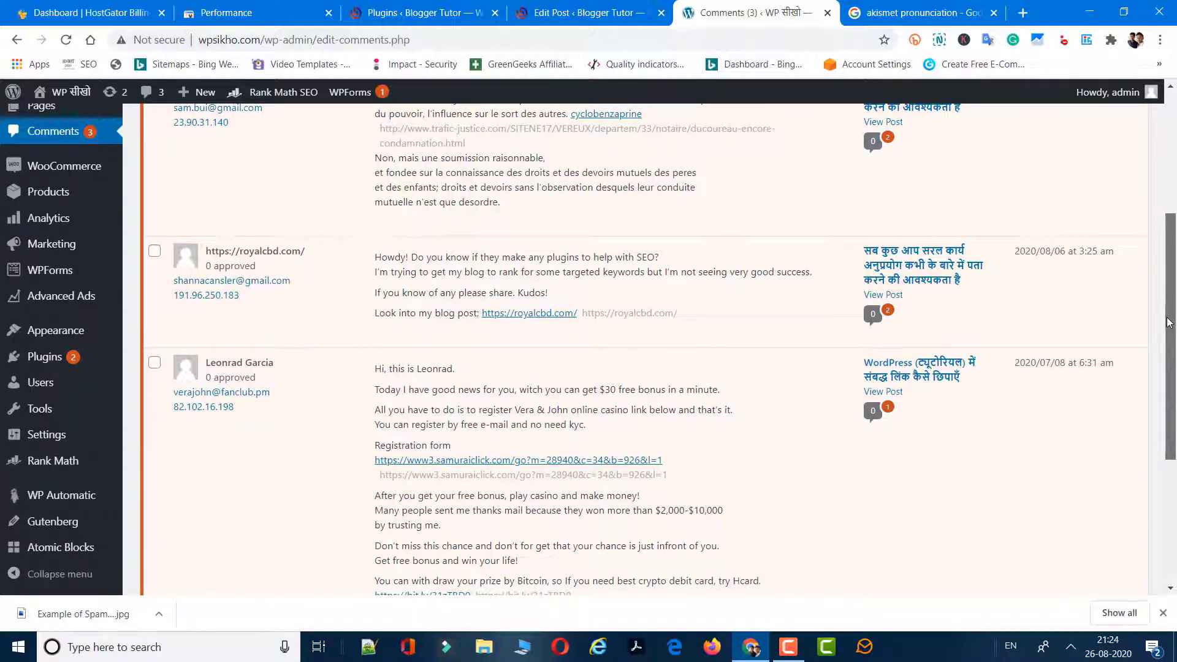
{"action": "left_click_drag", "start_coordinate": [1169, 322], "coordinate": [1133, 248]}
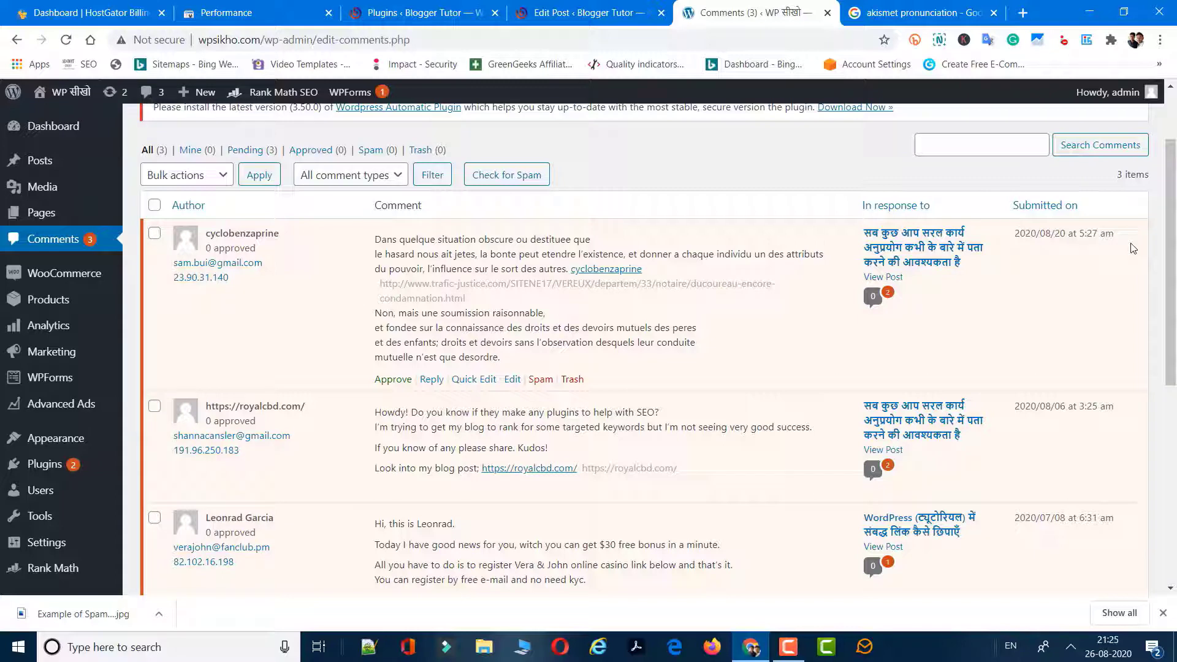
{"action": "scroll", "coordinate": [1153, 215], "scroll_direction": "up", "scroll_amount": 2}
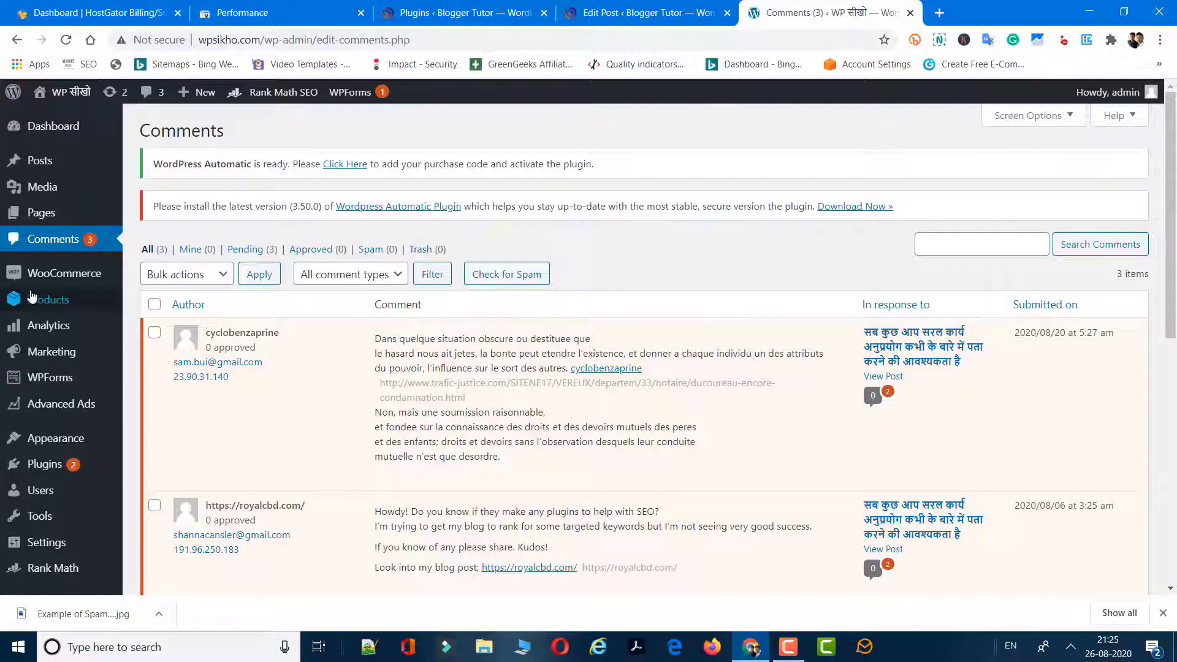
Search the plugin directory for 'Akismet' from Plugins > Add New.
{"action": "mouse_move", "coordinate": [39, 472]}
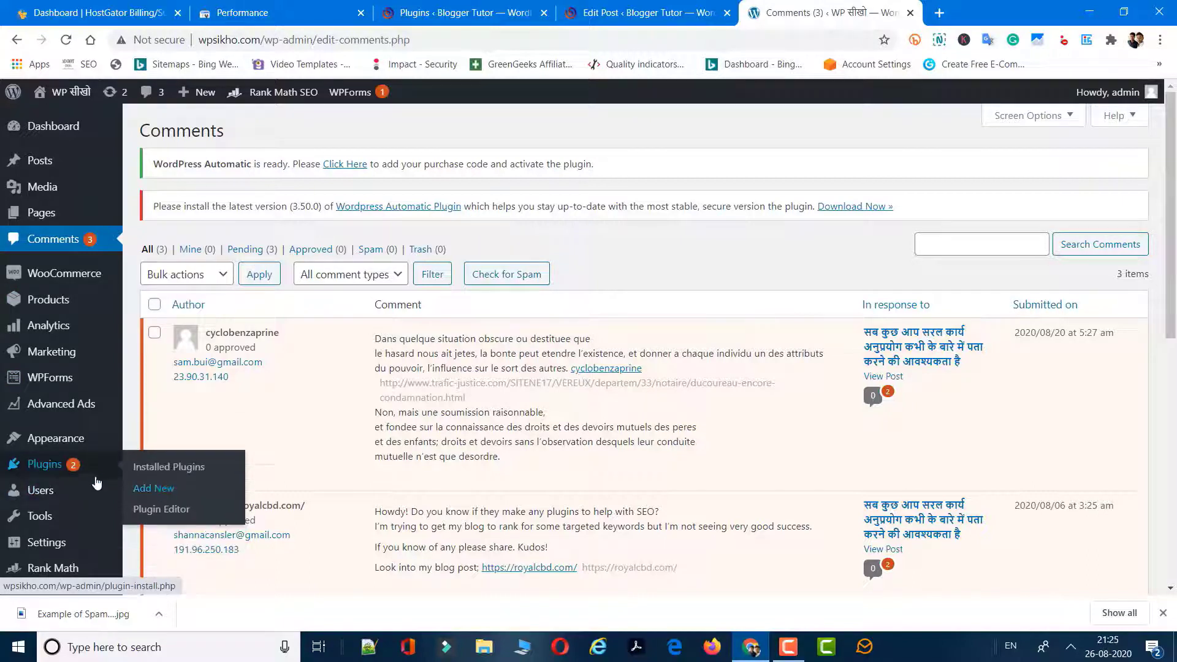
{"action": "left_click", "coordinate": [183, 498]}
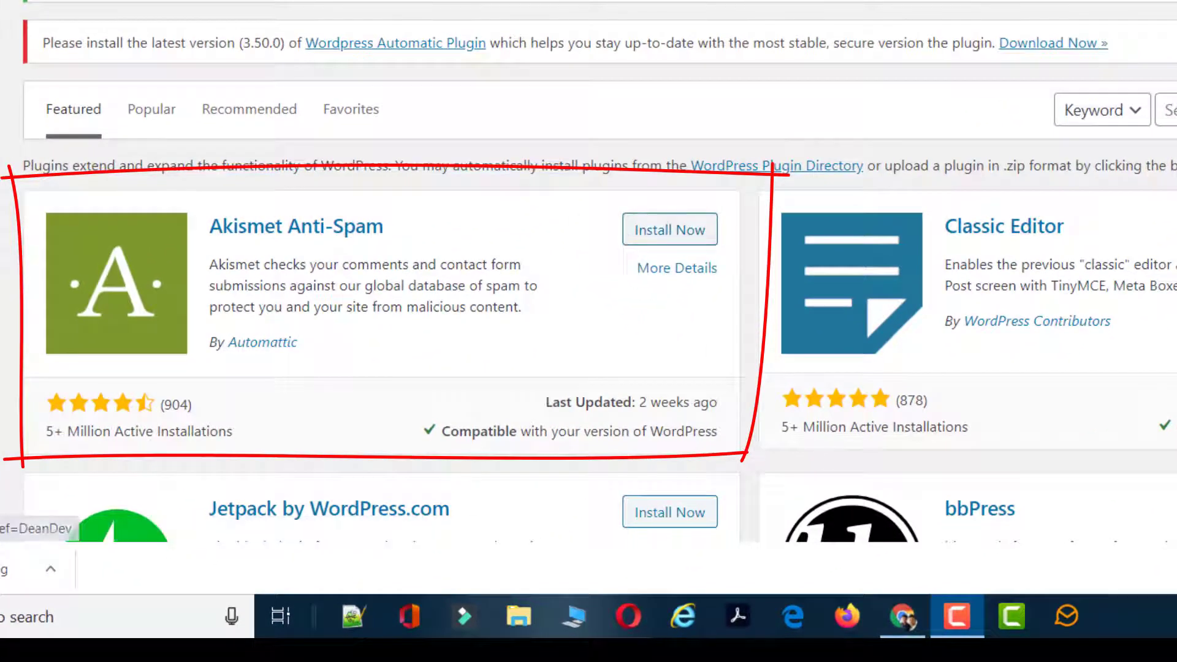
{"action": "left_click", "coordinate": [1169, 110]}
{"action": "type", "text": "Akismet"}
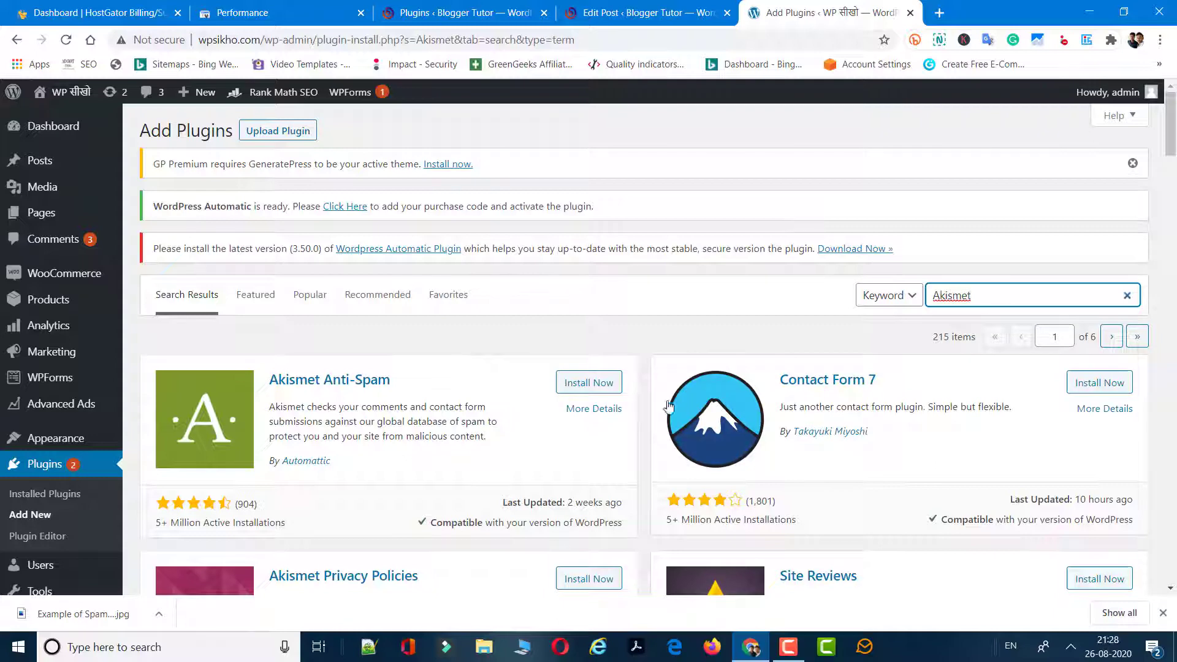
Install and activate Akismet Anti-Spam from the search results.
{"action": "scroll", "coordinate": [1175, 142], "scroll_direction": "down", "scroll_amount": 2}
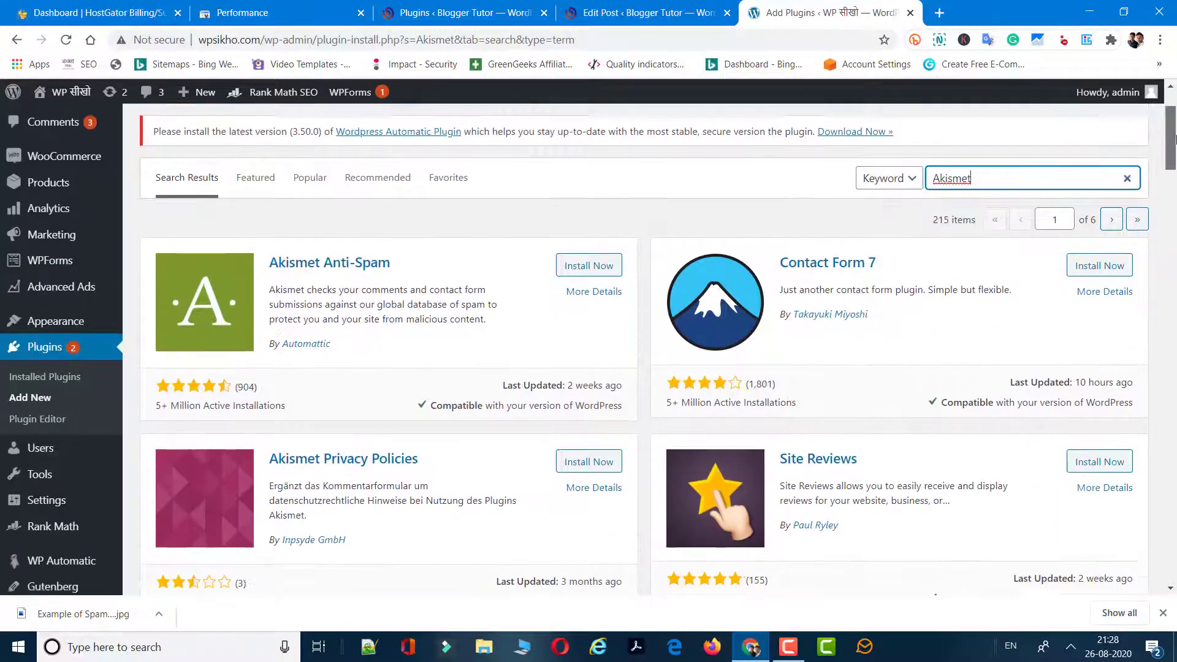
{"action": "scroll", "coordinate": [1175, 142], "scroll_direction": "up", "scroll_amount": 1}
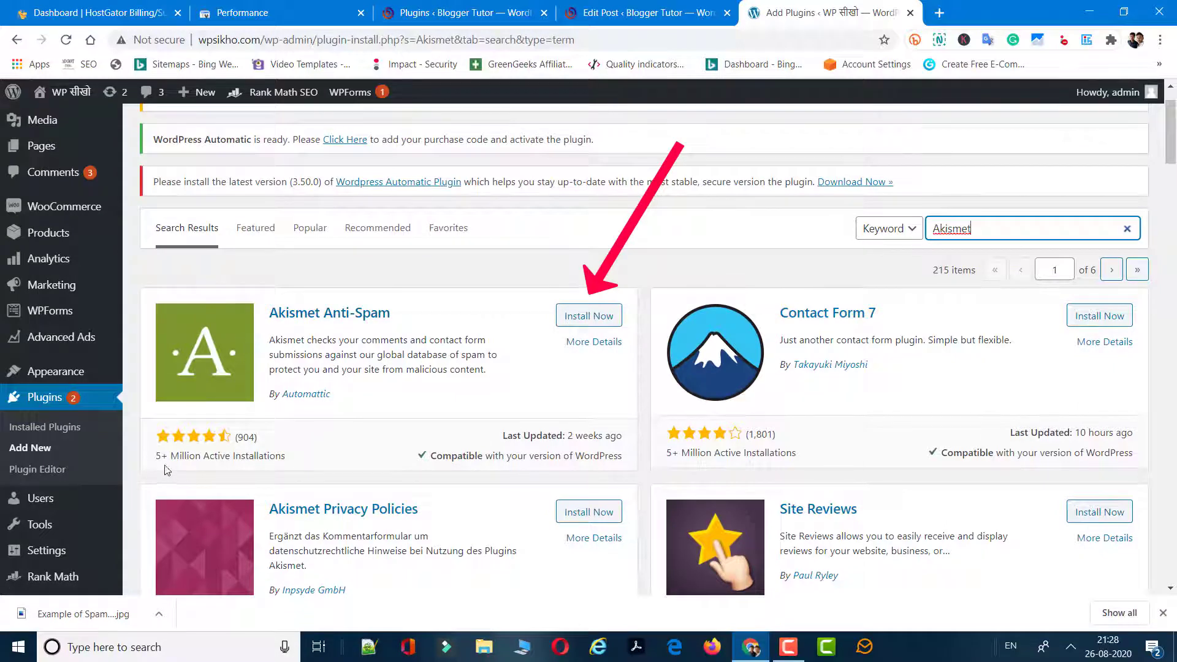
{"action": "left_click", "coordinate": [572, 317]}
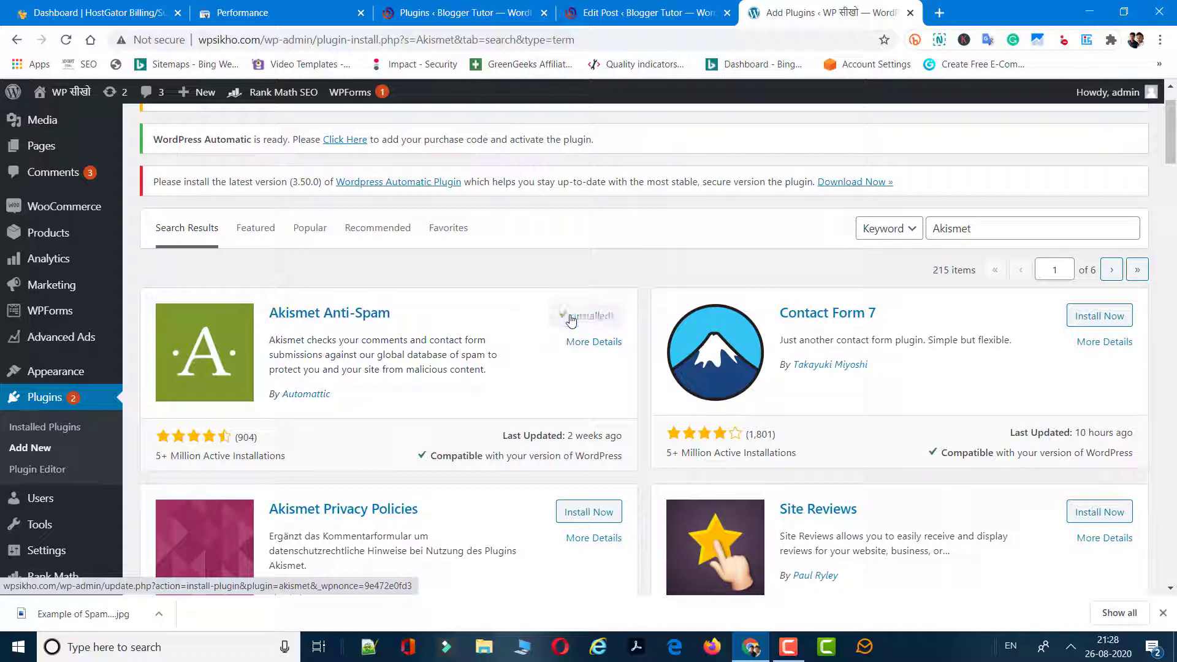
{"action": "left_click", "coordinate": [570, 317]}
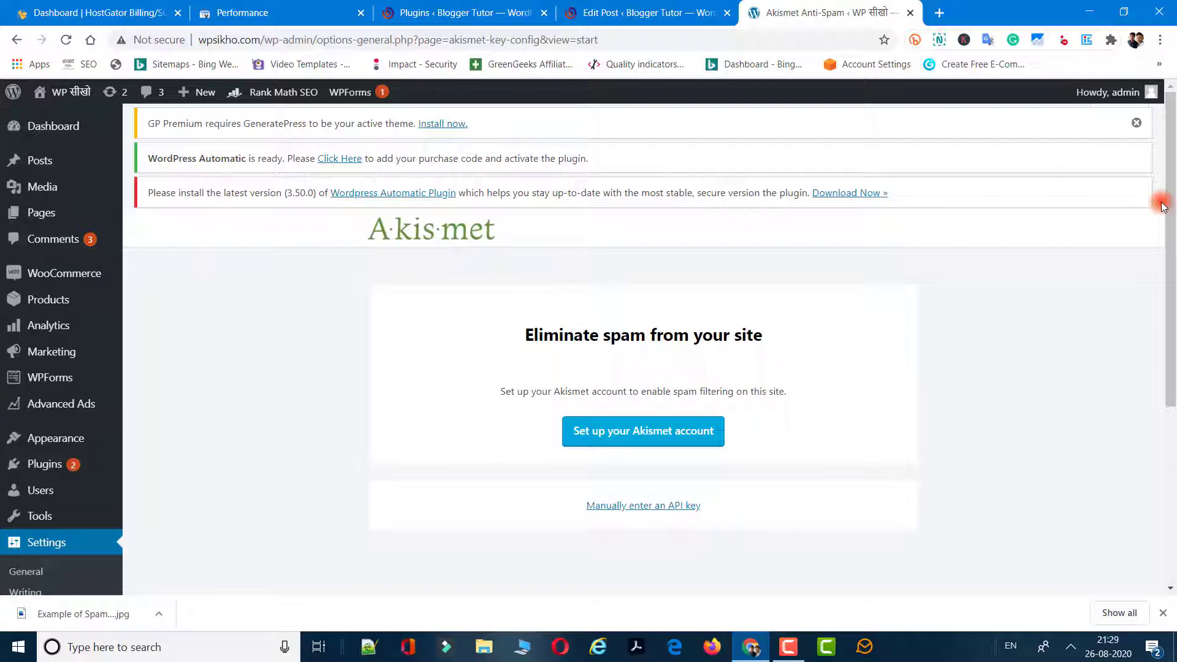
Dismiss the GP Premium notice and start the Akismet account setup.
{"action": "left_click", "coordinate": [1136, 122]}
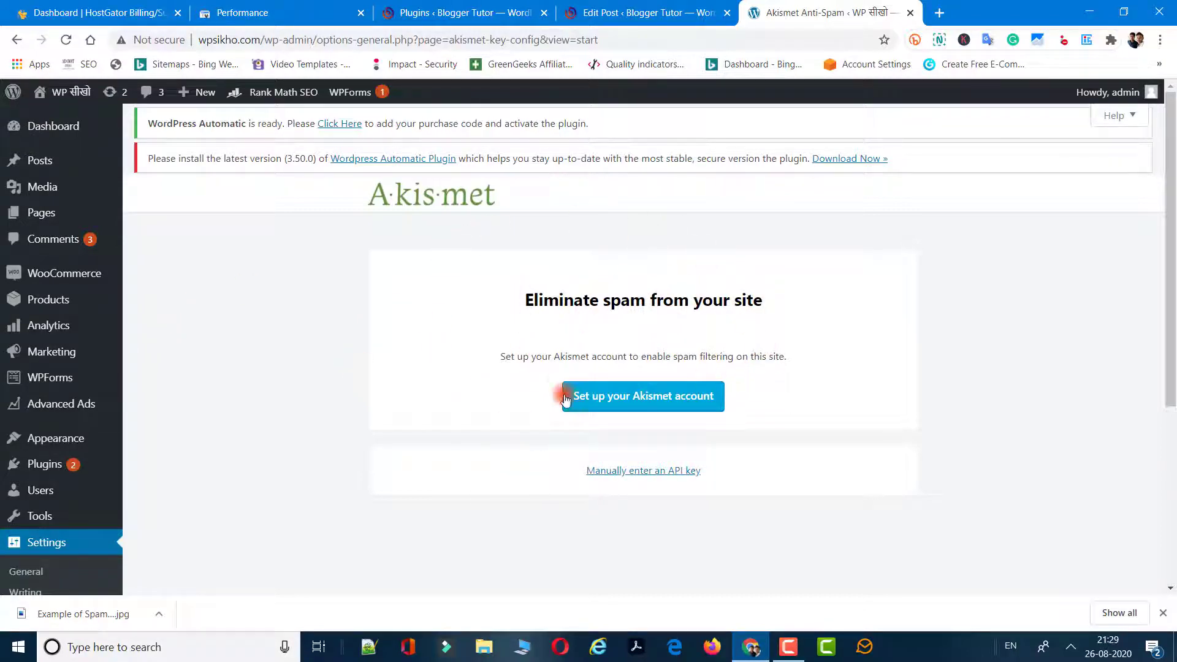
{"action": "left_click", "coordinate": [653, 399]}
{"action": "left_click", "coordinate": [992, 13]}
Browse the akismet.com WordPress page, then reach the Personal, Plus and Enterprise pricing plans.
{"action": "left_click", "coordinate": [697, 400]}
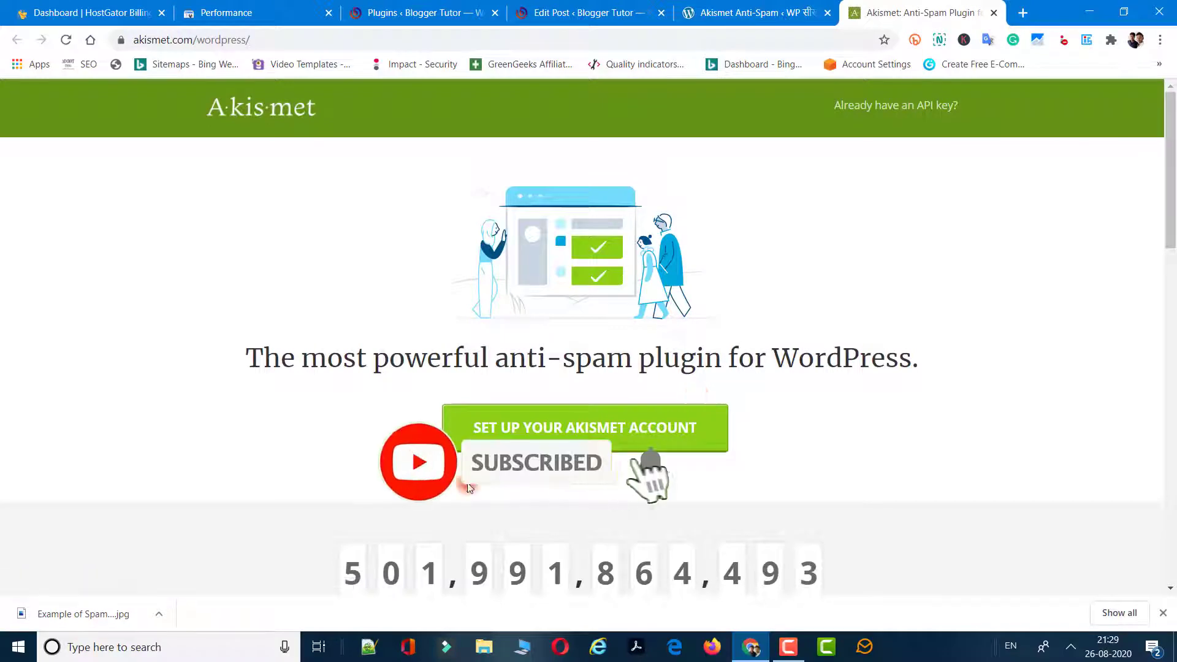
{"action": "scroll", "coordinate": [1114, 244], "scroll_direction": "down", "scroll_amount": 3}
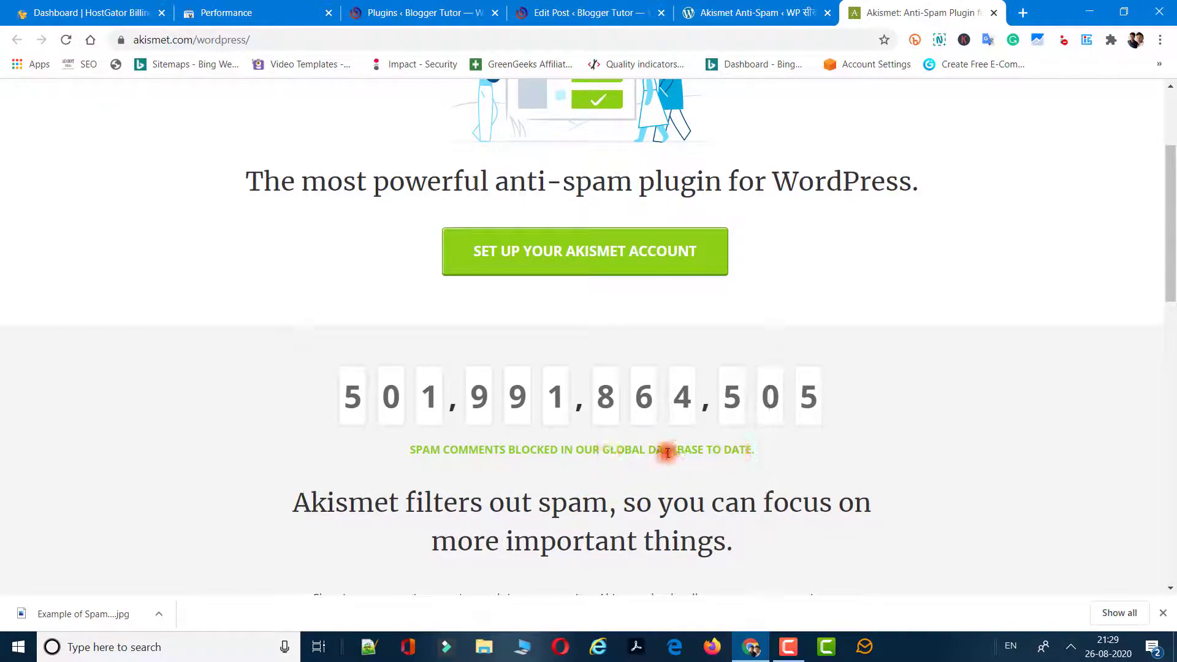
{"action": "left_click_drag", "start_coordinate": [649, 449], "coordinate": [794, 458]}
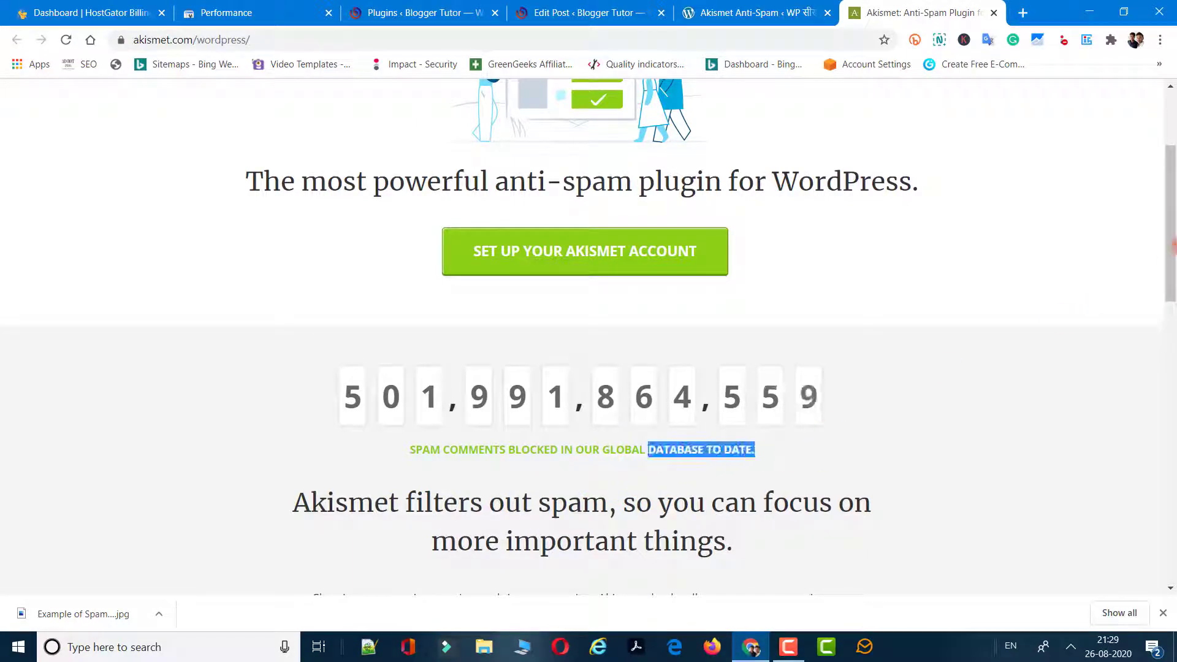
{"action": "scroll", "coordinate": [451, 319], "scroll_direction": "down", "scroll_amount": 1}
{"action": "left_click", "coordinate": [355, 358]}
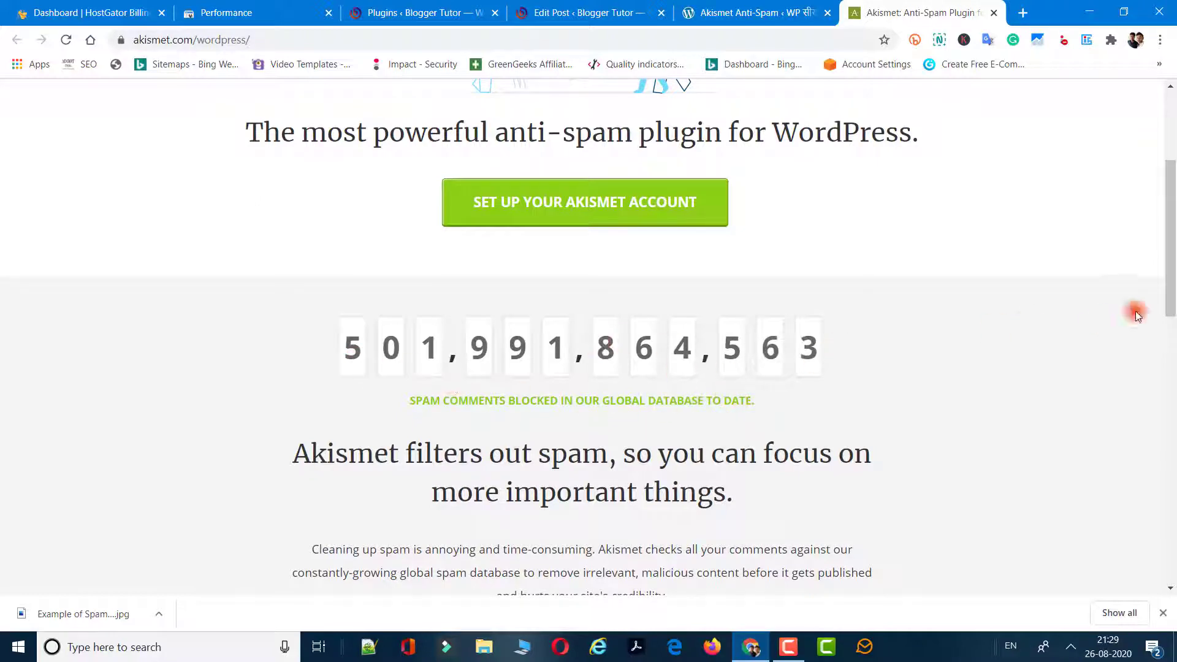
{"action": "left_click_drag", "start_coordinate": [1169, 255], "coordinate": [1170, 203]}
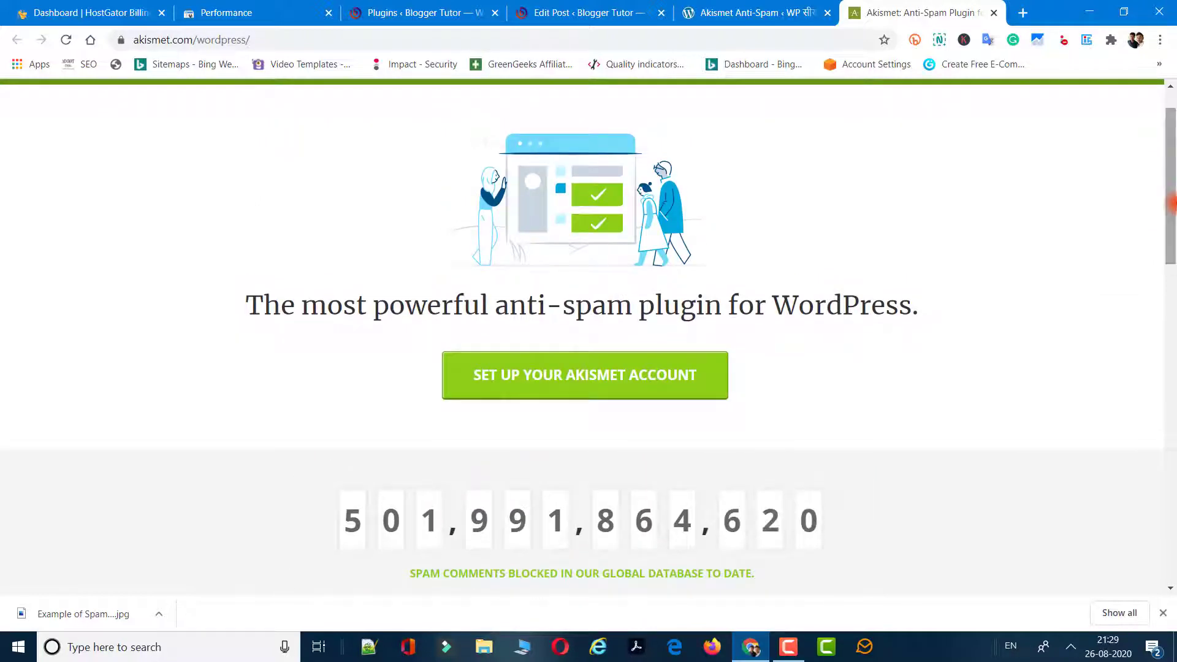
{"action": "scroll", "coordinate": [1171, 204], "scroll_direction": "up", "scroll_amount": 1}
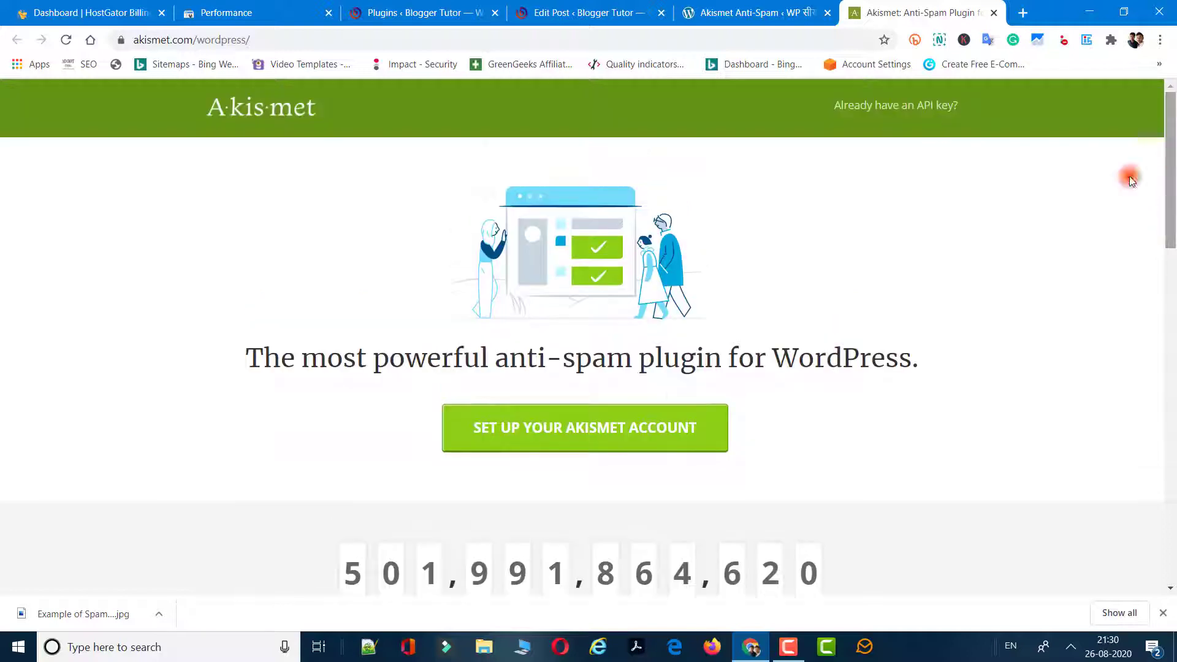
{"action": "left_click", "coordinate": [534, 440]}
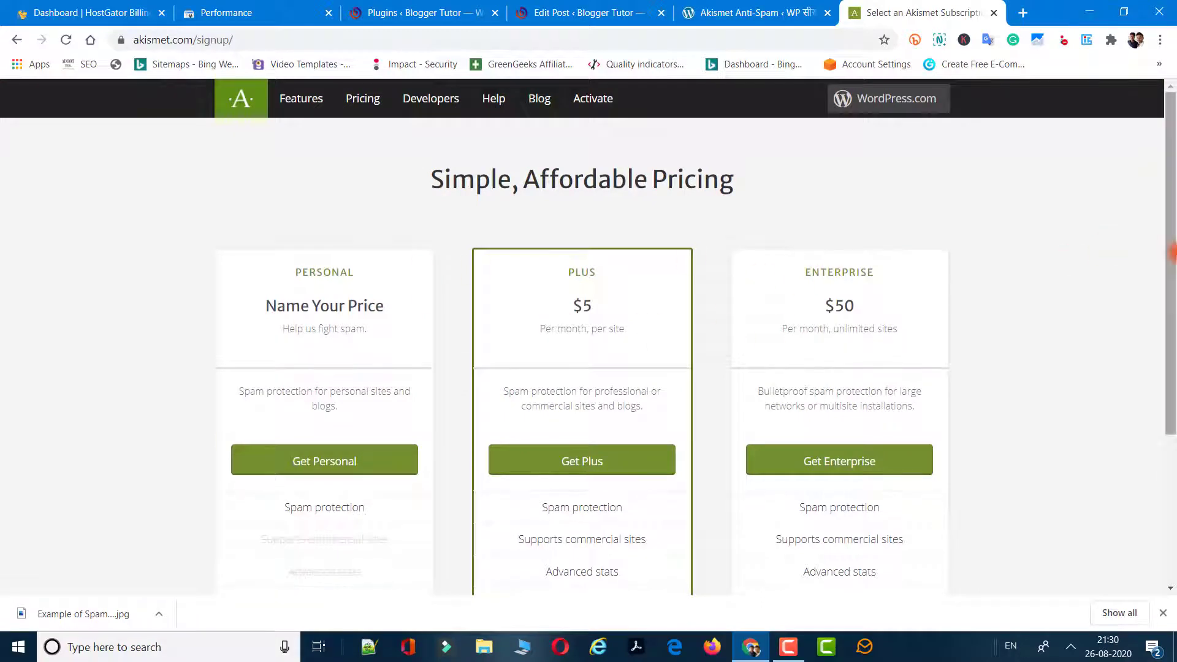
{"action": "scroll", "coordinate": [1171, 263], "scroll_direction": "down", "scroll_amount": 1}
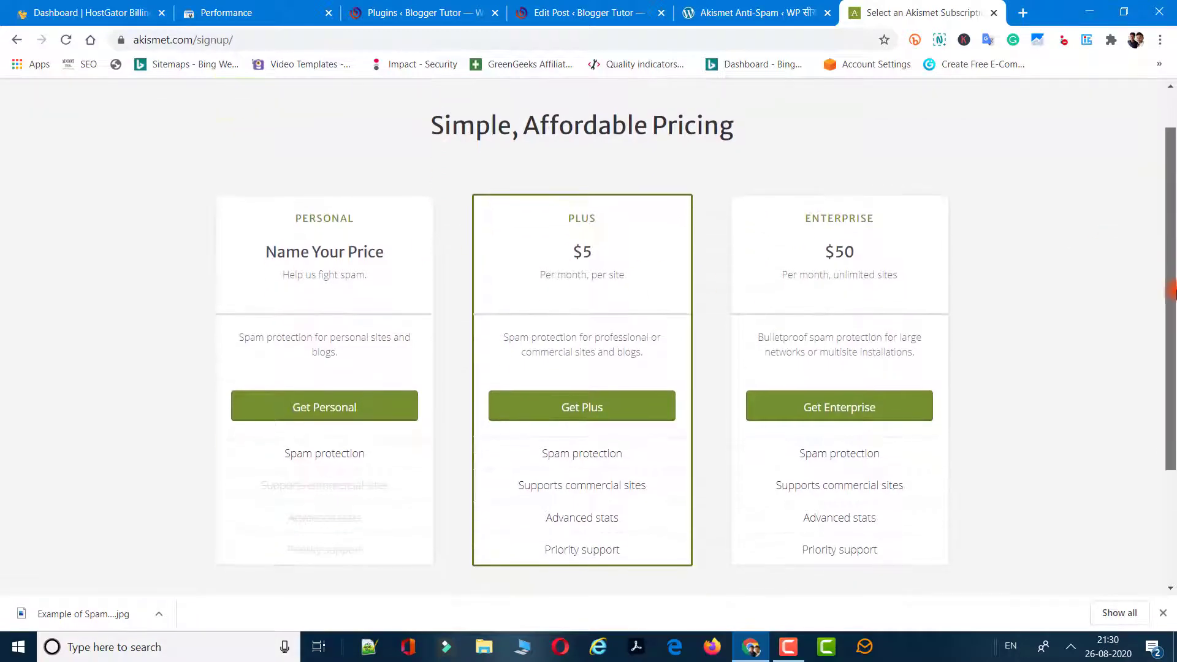
Choose the Personal plan, adjust its yearly price, and fill in the e-mail from a saved address.
{"action": "left_click", "coordinate": [333, 419]}
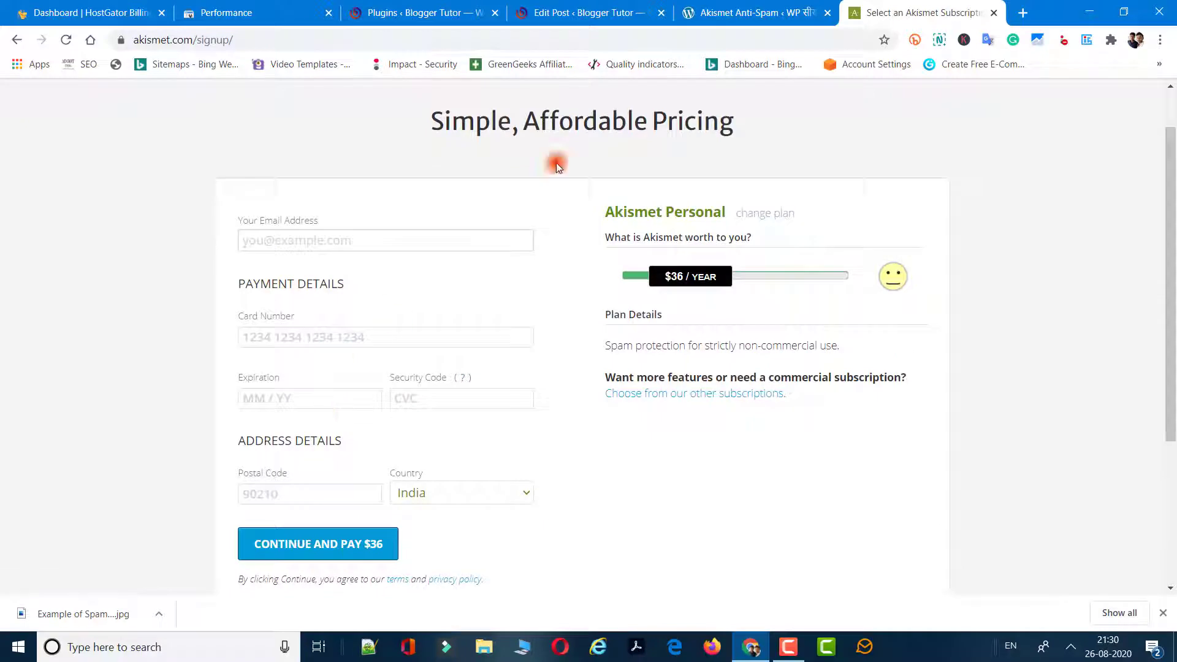
{"action": "left_click_drag", "start_coordinate": [676, 258], "coordinate": [619, 289]}
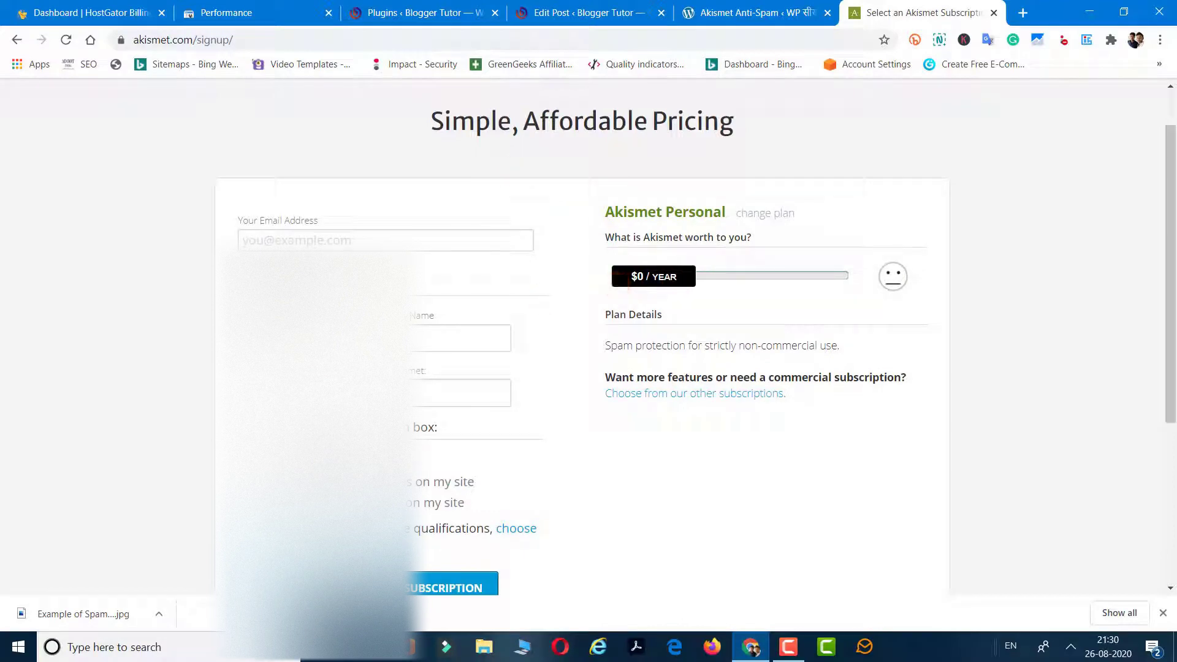
{"action": "left_click", "coordinate": [268, 243]}
{"action": "type", "text": "wp"}
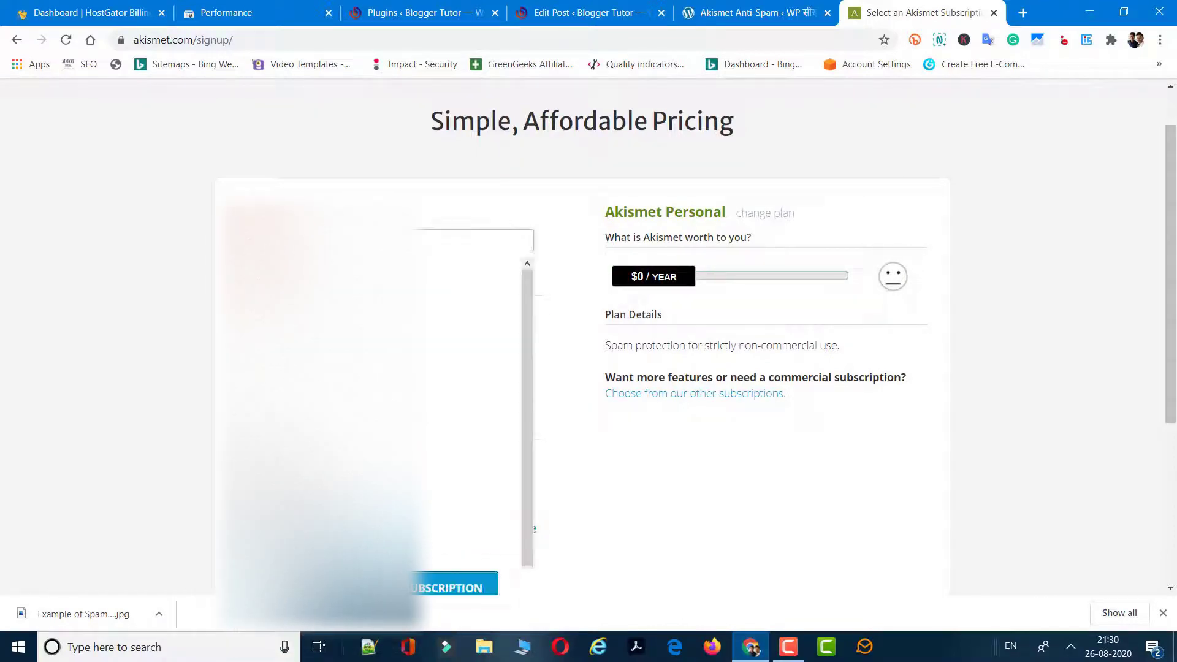
{"action": "type", "text": "p"}
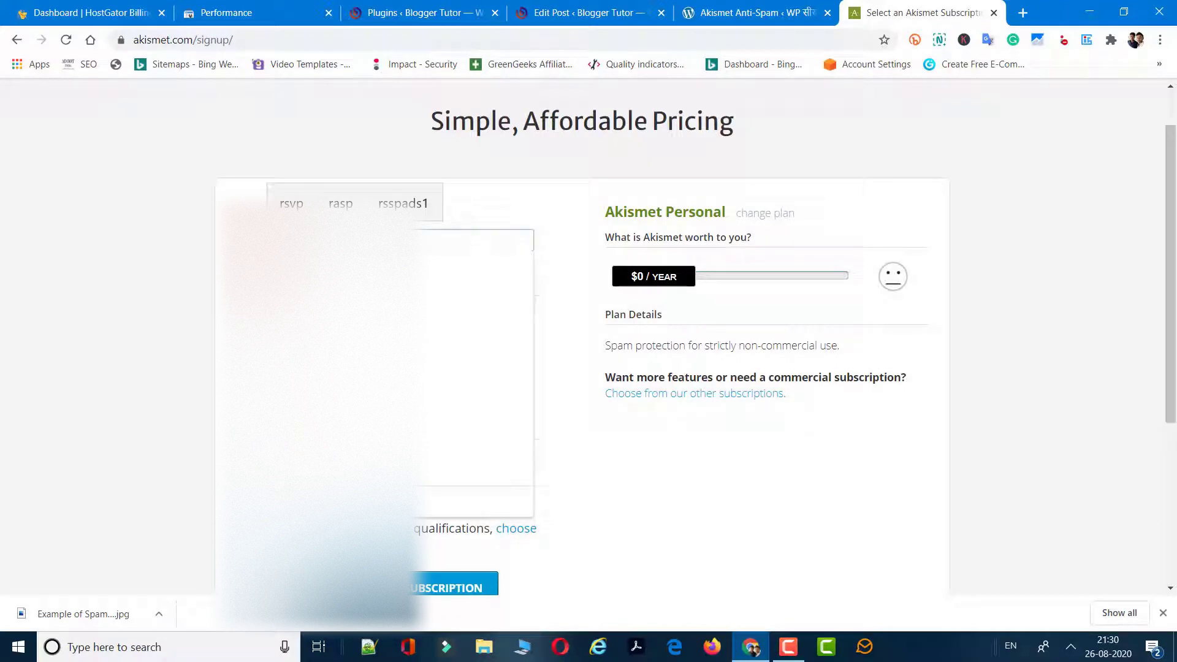
{"action": "left_click", "coordinate": [413, 203]}
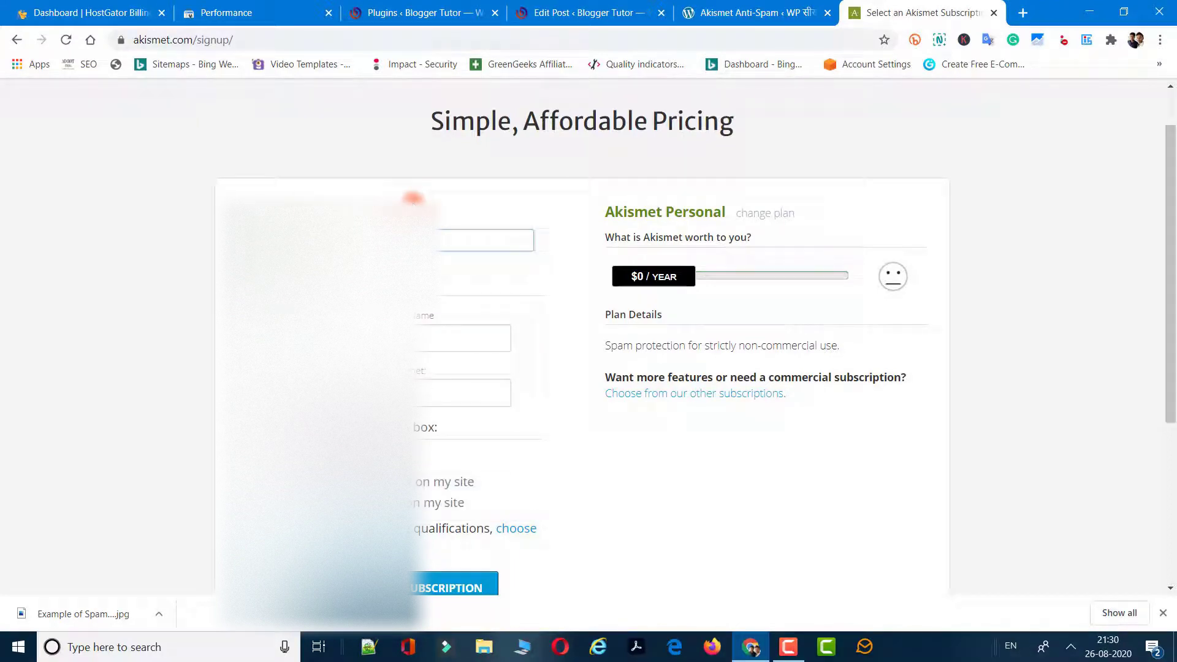
{"action": "type", "text": "com"}
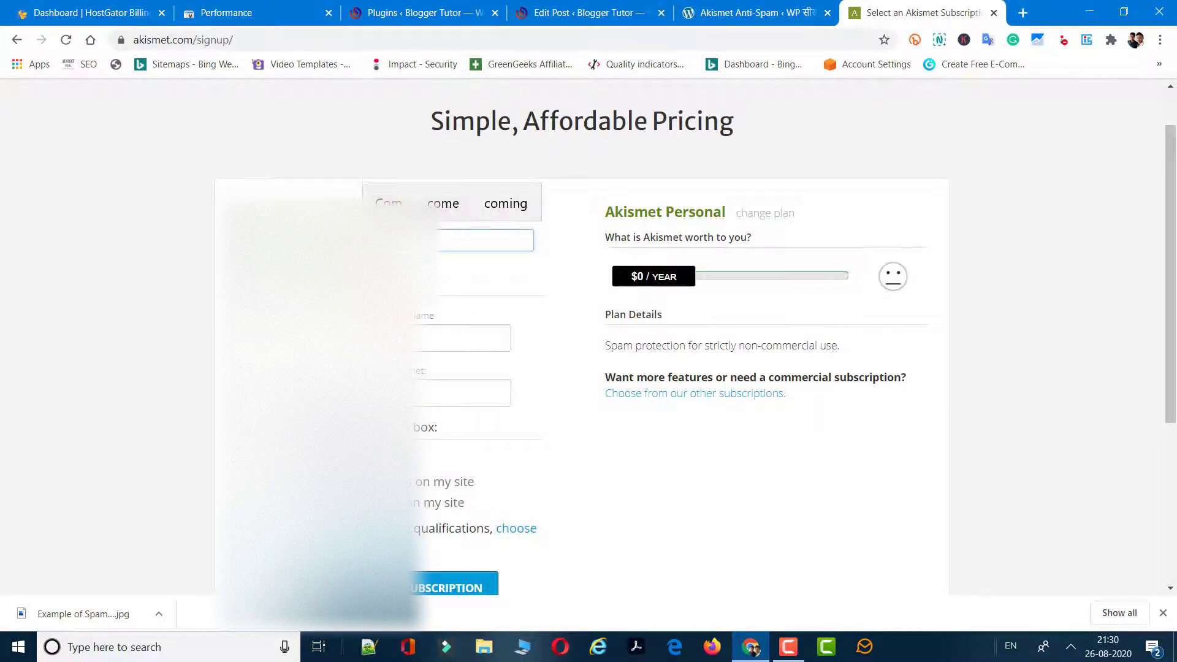
Enter the first and last name, then copy the site's domain from the WordPress Akismet tab.
{"action": "left_click", "coordinate": [300, 339]}
{"action": "left_click", "coordinate": [563, 308]}
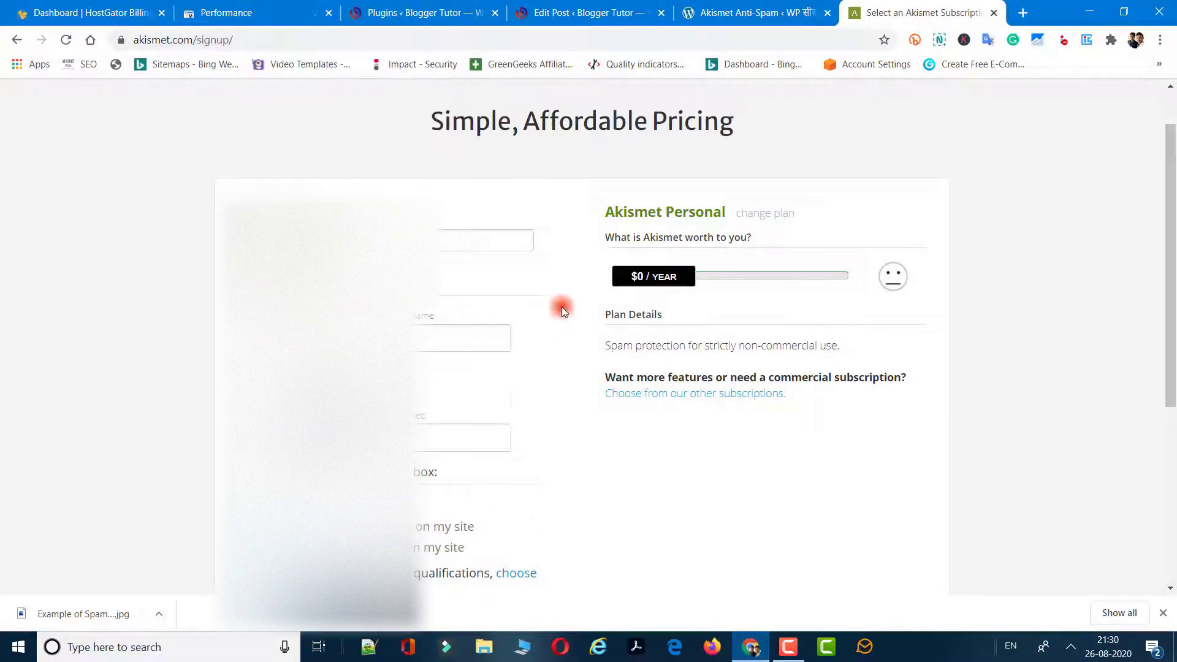
{"action": "left_click", "coordinate": [315, 349]}
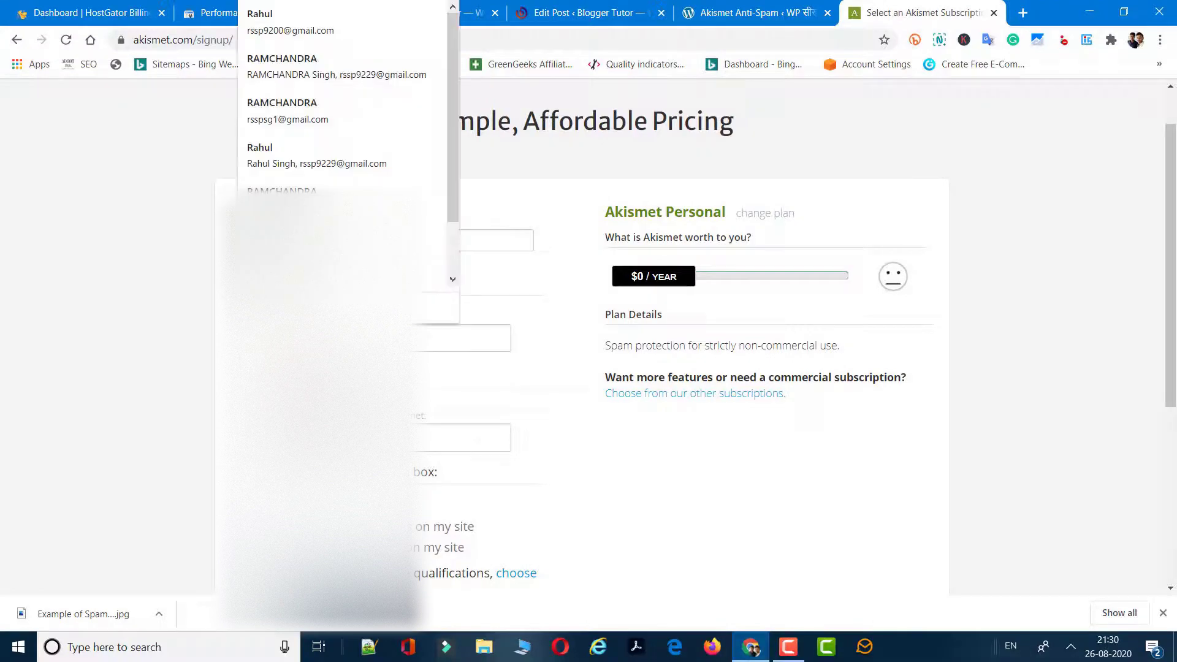
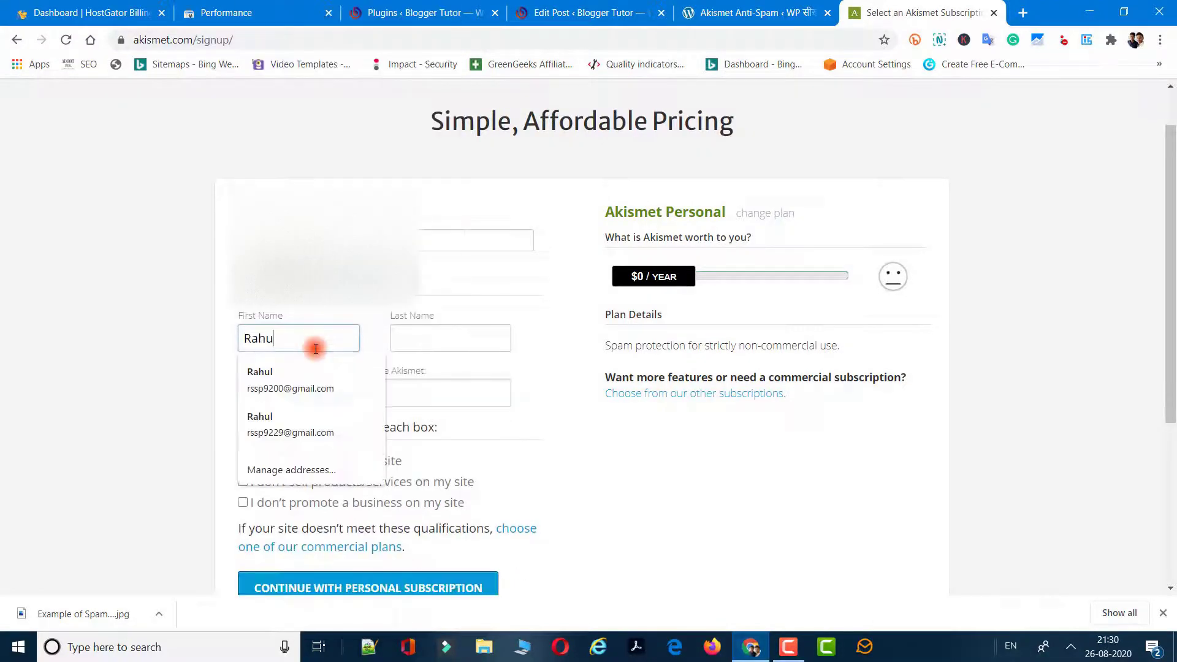
{"action": "left_click", "coordinate": [449, 344]}
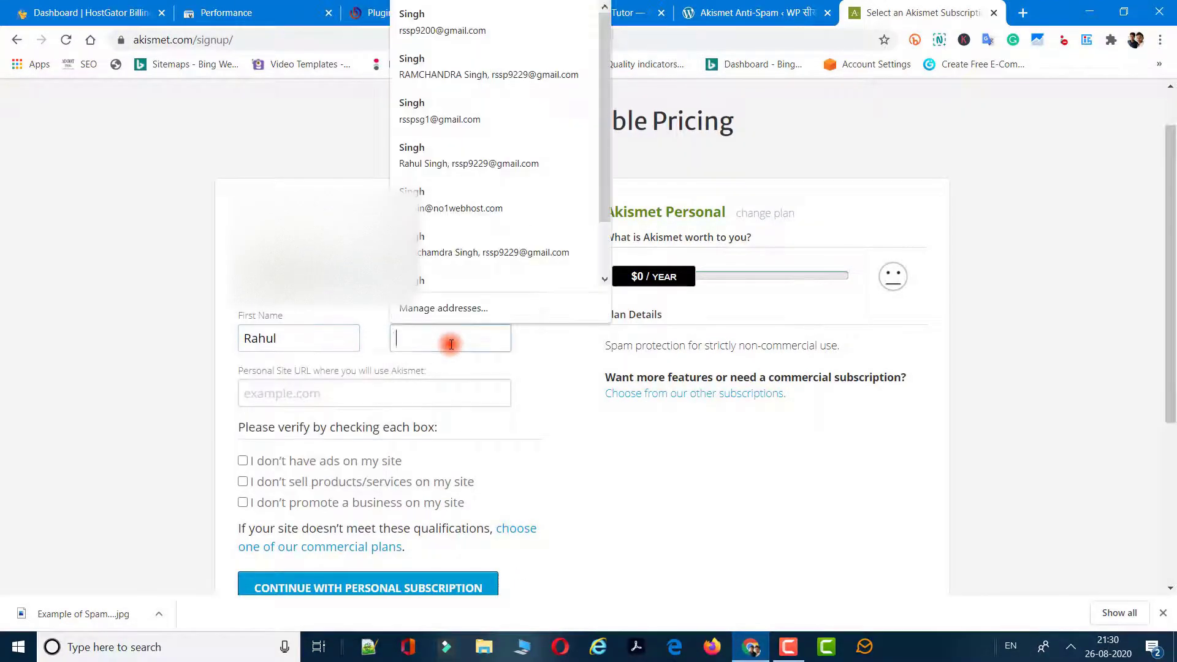
{"action": "left_click", "coordinate": [347, 398]}
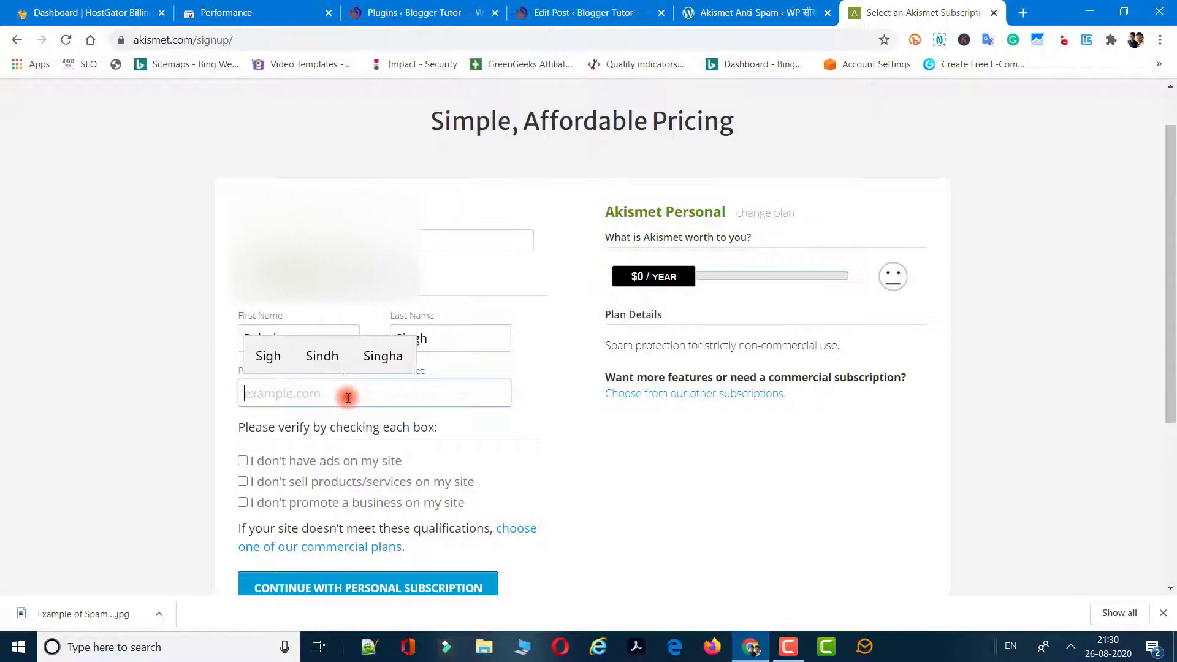
{"action": "type", "text": "b"}
{"action": "key", "text": "BackSpace"}
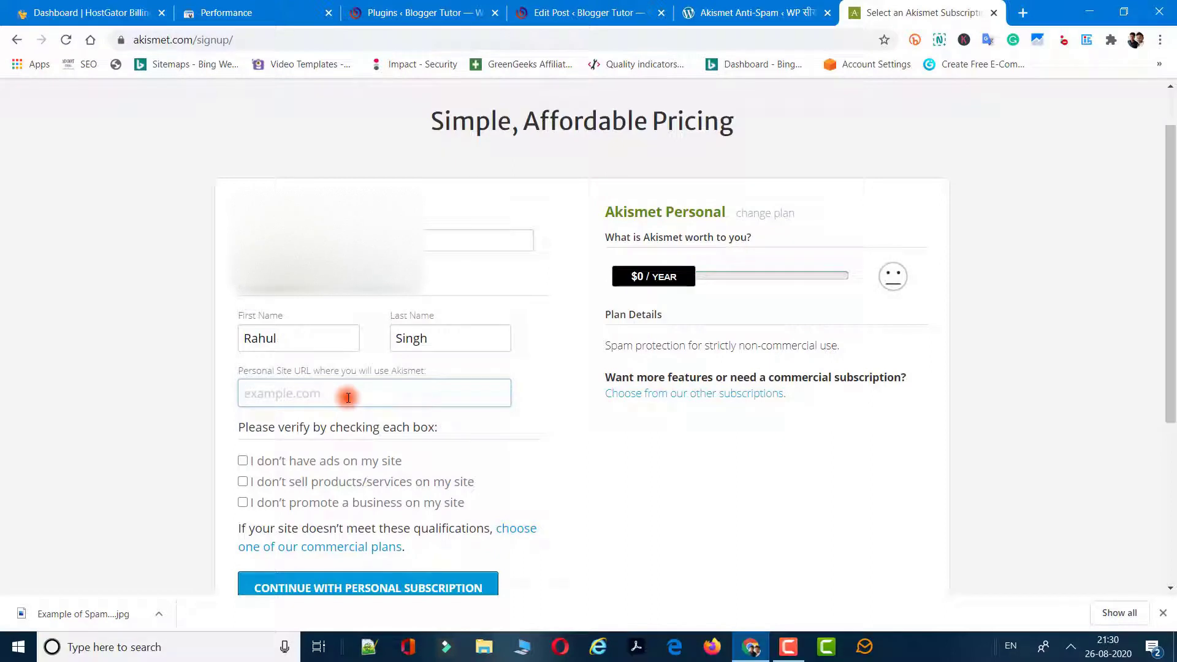
{"action": "left_click", "coordinate": [729, 13]}
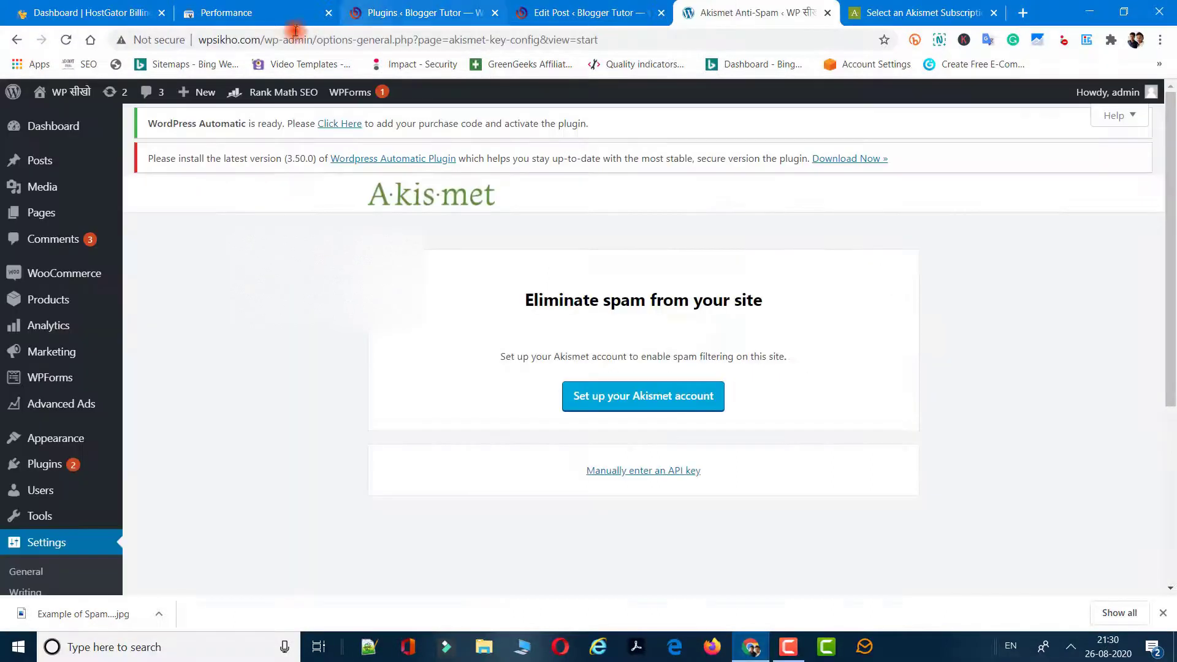
{"action": "left_click_drag", "start_coordinate": [261, 39], "coordinate": [129, 42]}
{"action": "key", "text": "ctrl+c"}
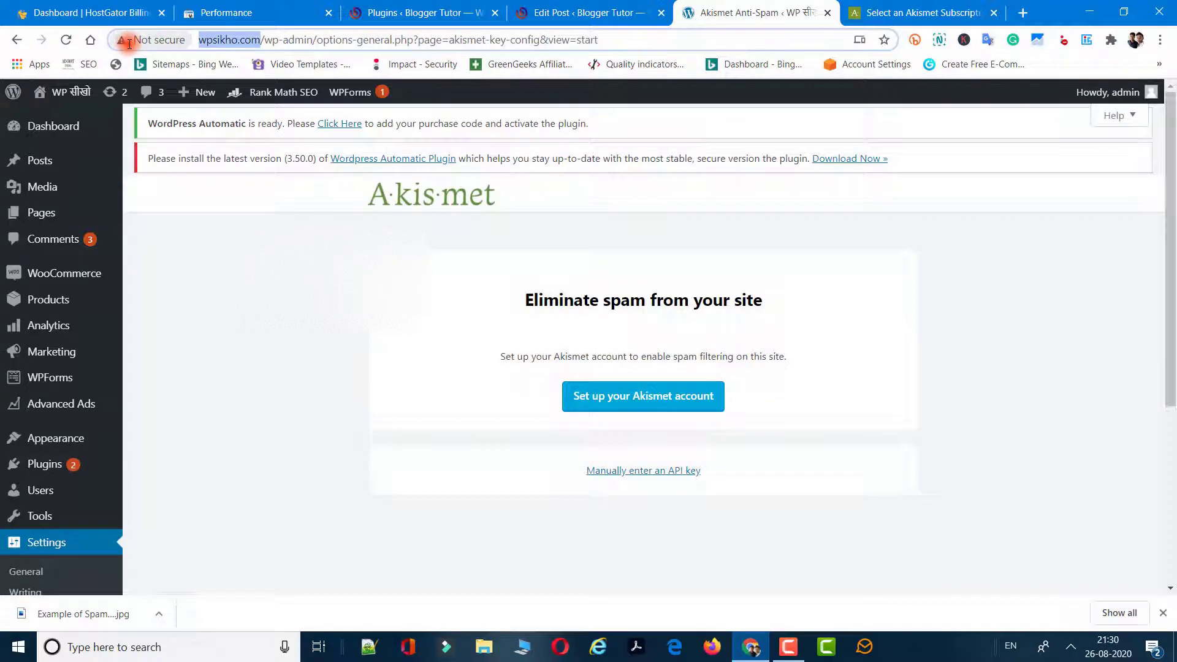
{"action": "left_click", "coordinate": [893, 13]}
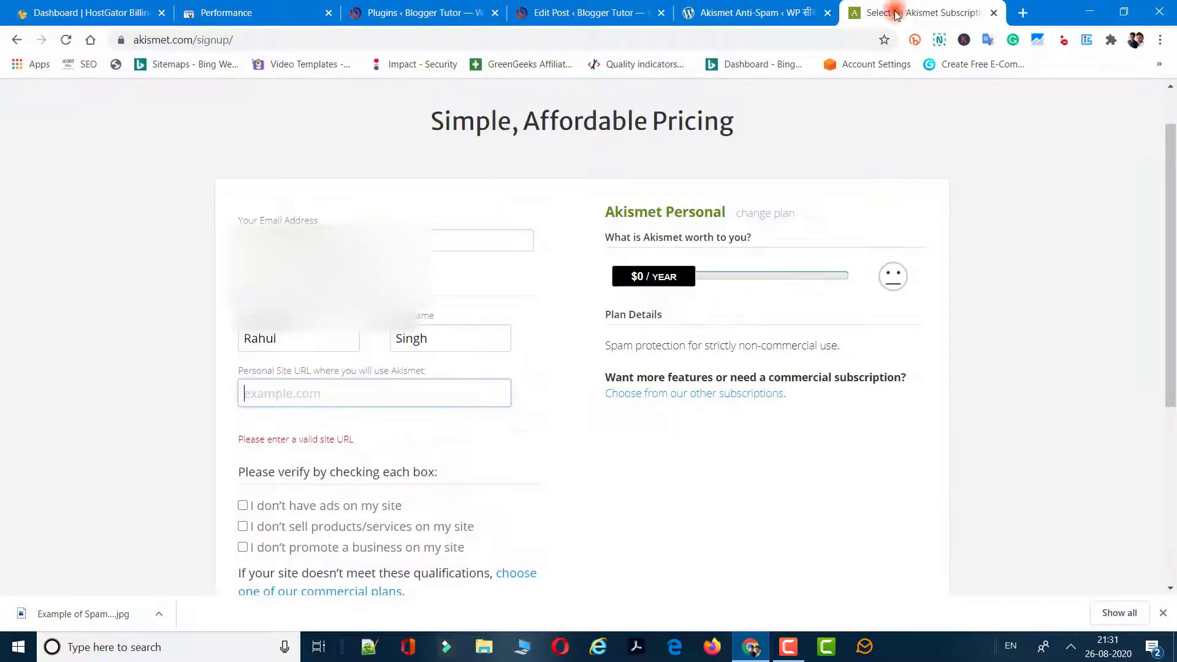
{"action": "key", "text": "ctrl+v"}
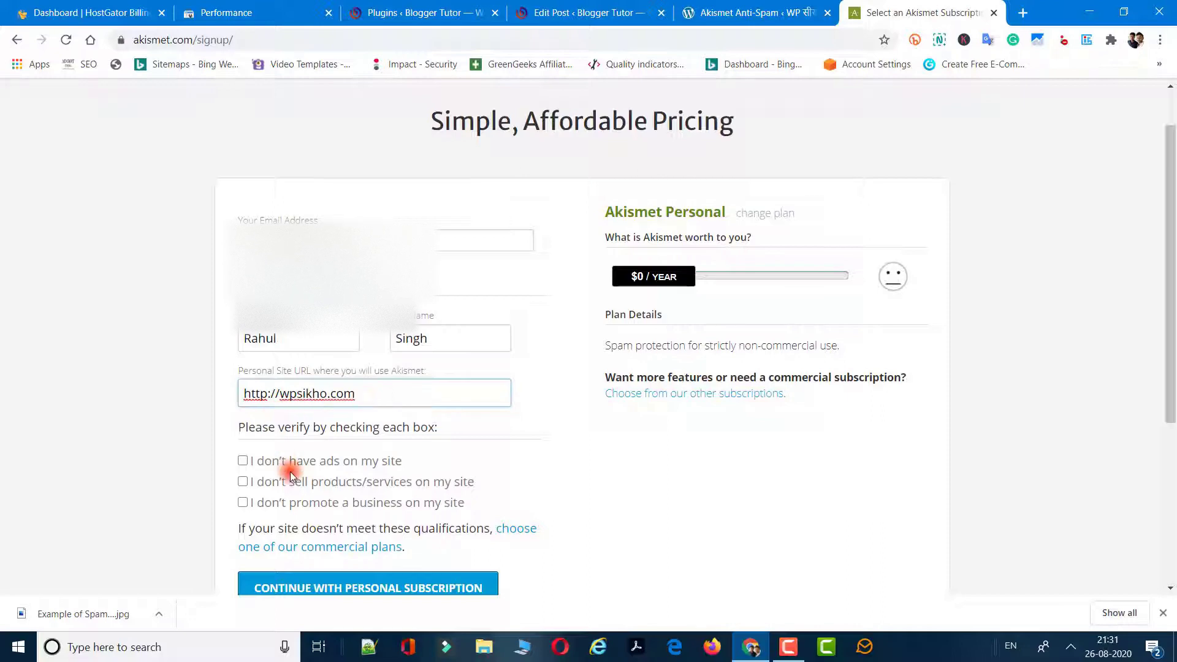
{"action": "left_click", "coordinate": [240, 461]}
{"action": "left_click", "coordinate": [243, 482]}
{"action": "left_click", "coordinate": [243, 503]}
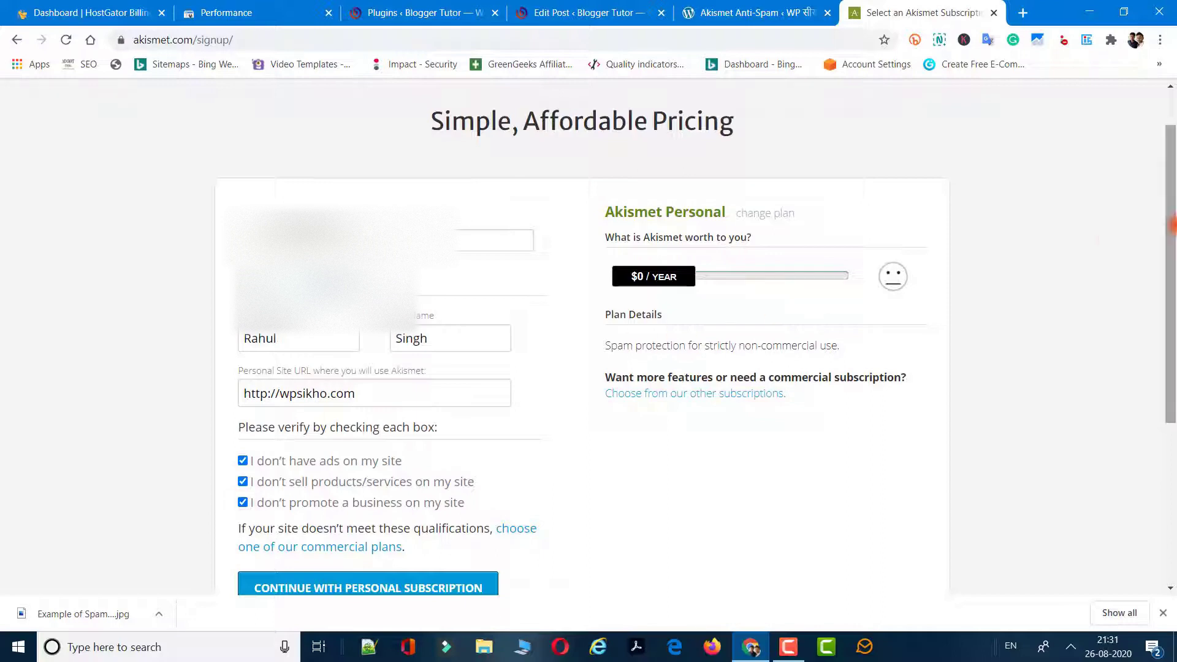
{"action": "left_click_drag", "start_coordinate": [1171, 215], "coordinate": [1172, 328]}
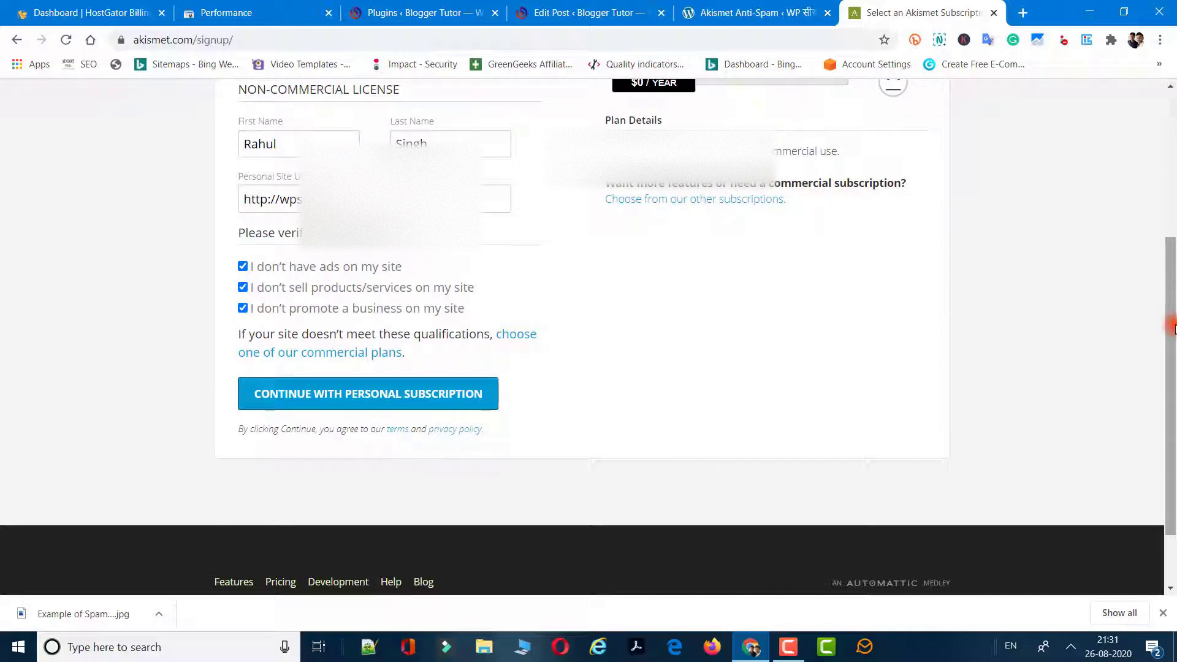
{"action": "left_click_drag", "start_coordinate": [1172, 296], "coordinate": [1172, 252]}
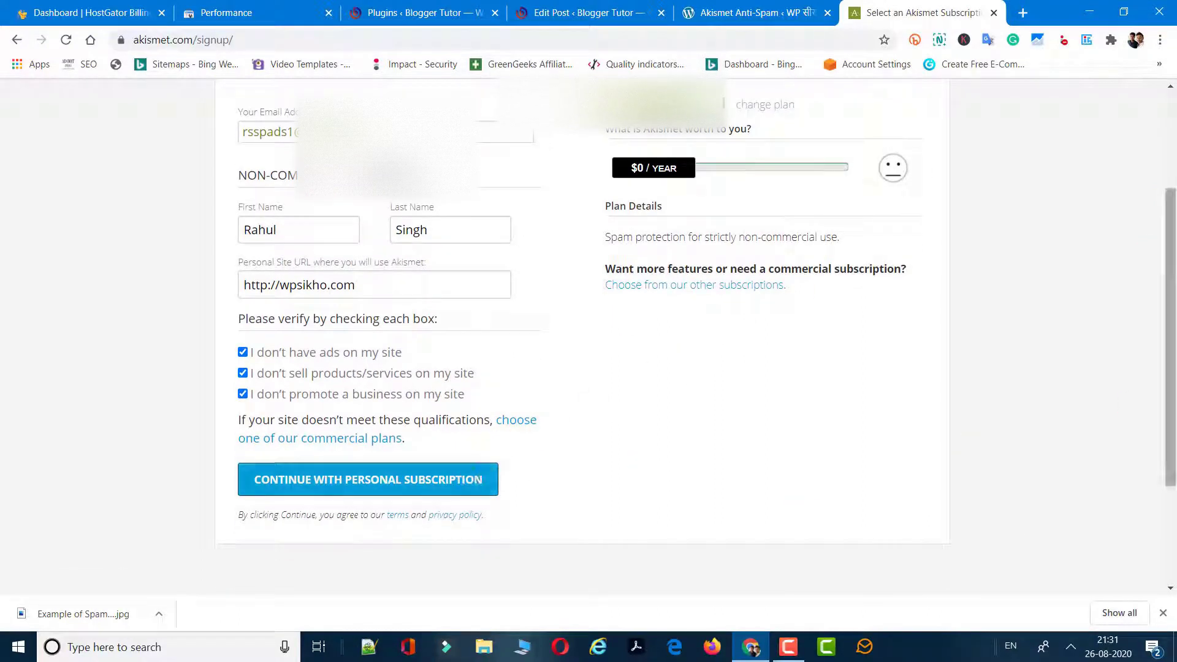
{"action": "left_click", "coordinate": [449, 480]}
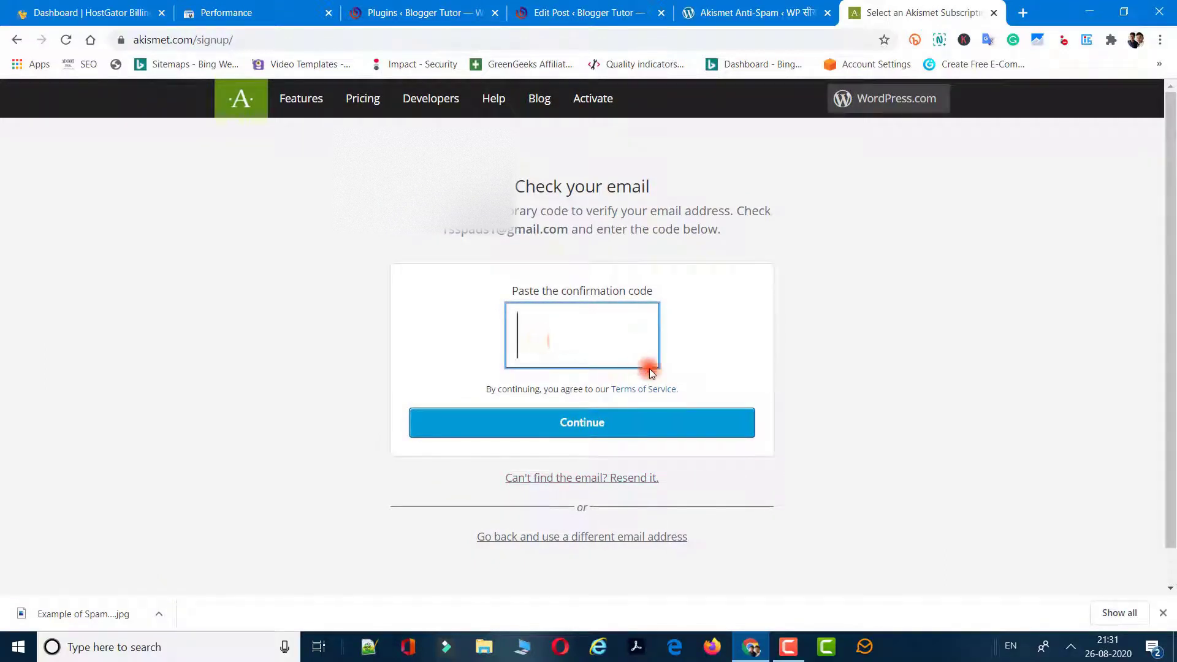
Open Gmail in a new tab on the signup account and open the Akismet verification email.
{"action": "left_click", "coordinate": [1022, 13]}
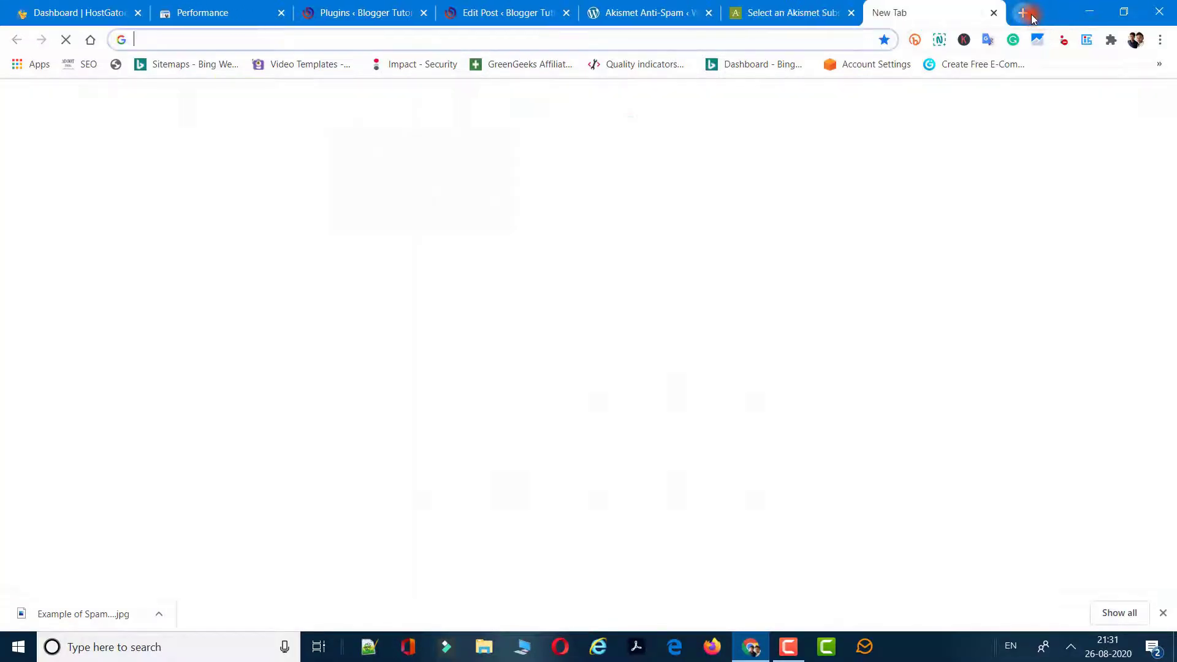
{"action": "left_click", "coordinate": [772, 394]}
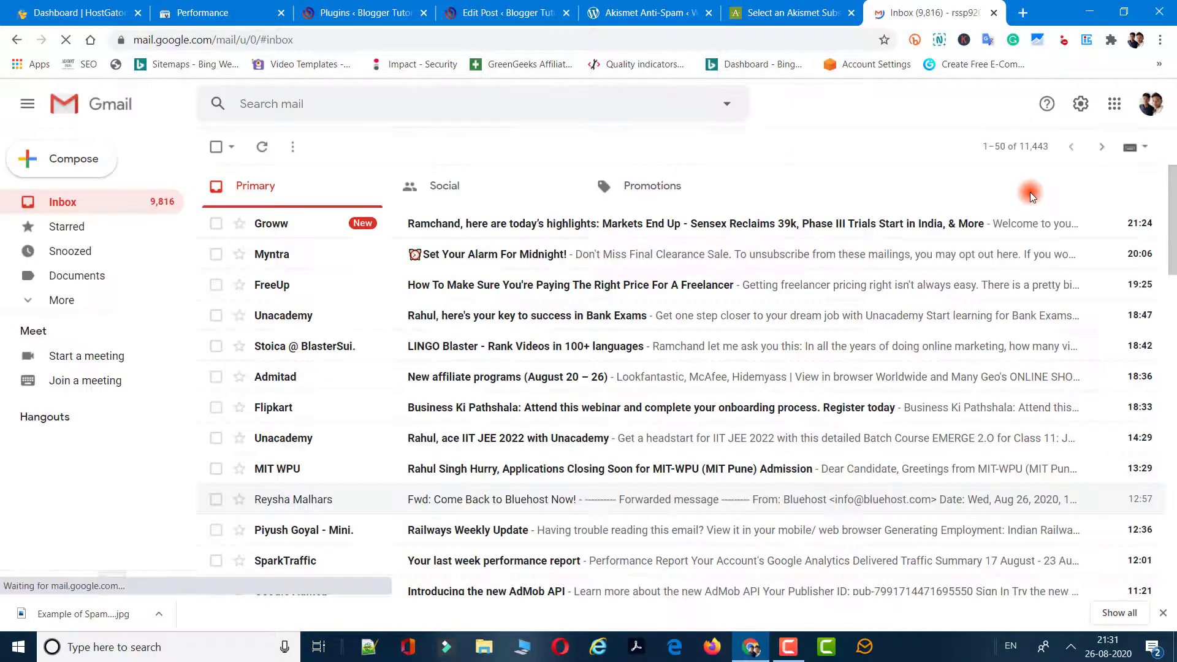
{"action": "left_click", "coordinate": [1149, 104]}
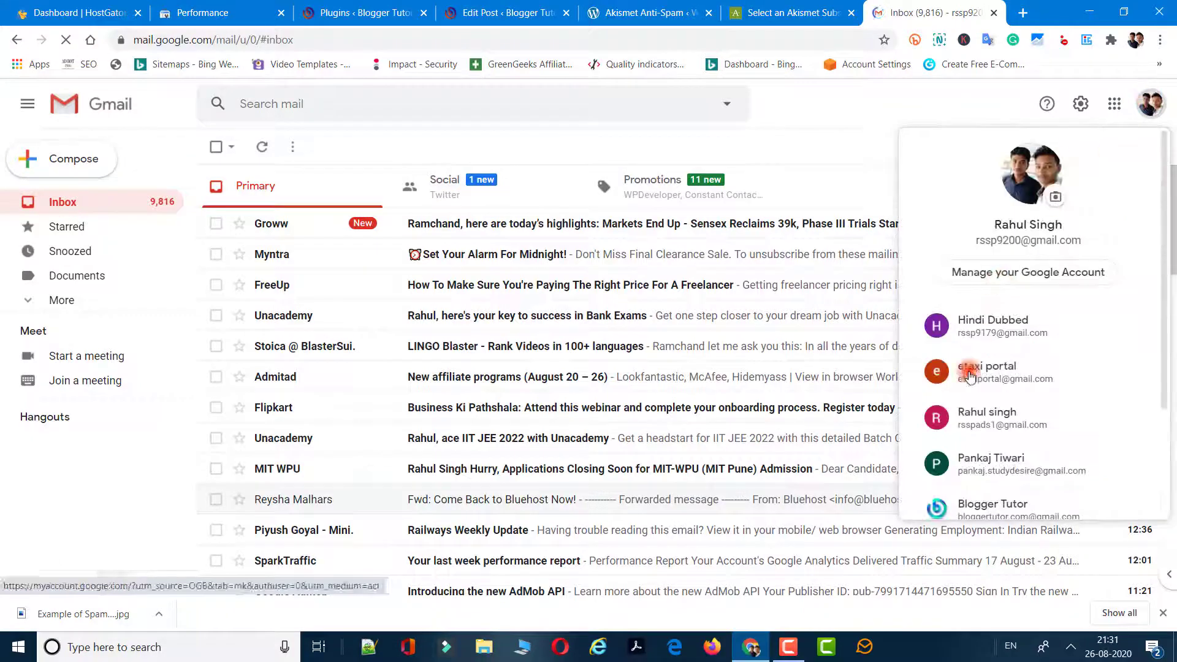
{"action": "left_click", "coordinate": [1042, 419]}
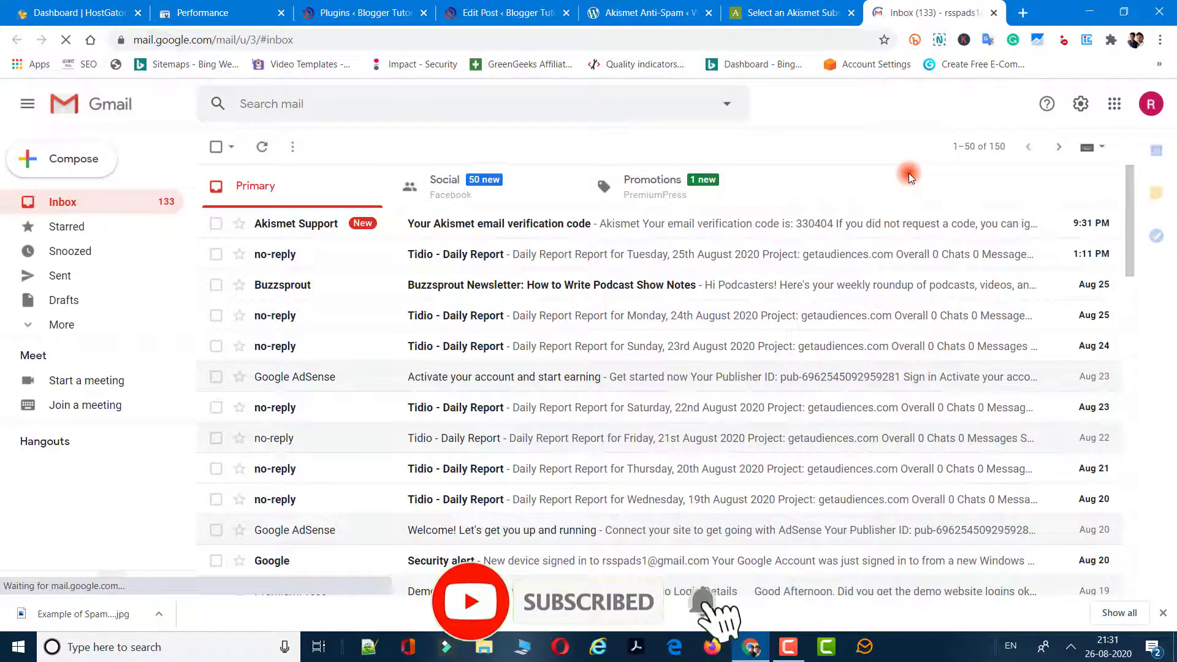
{"action": "left_click", "coordinate": [812, 222]}
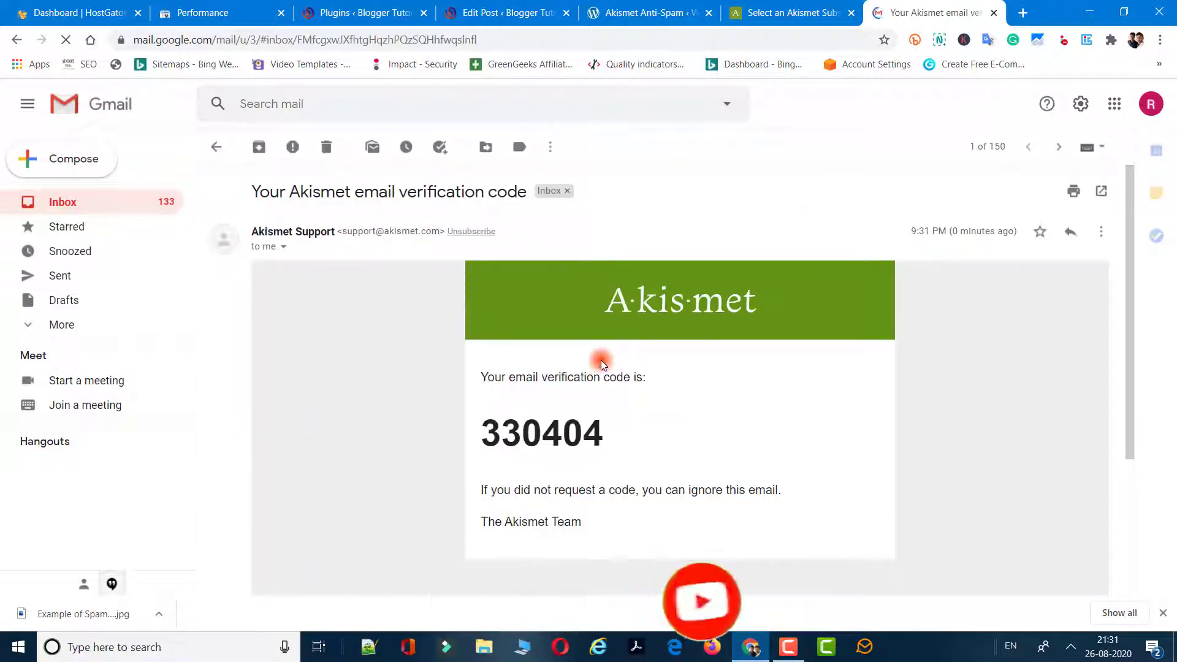
Copy the verification code and paste it into the Akismet confirmation field.
{"action": "left_click_drag", "start_coordinate": [600, 375], "coordinate": [605, 420]}
{"action": "left_click", "coordinate": [607, 432]}
{"action": "double_click", "coordinate": [598, 432]}
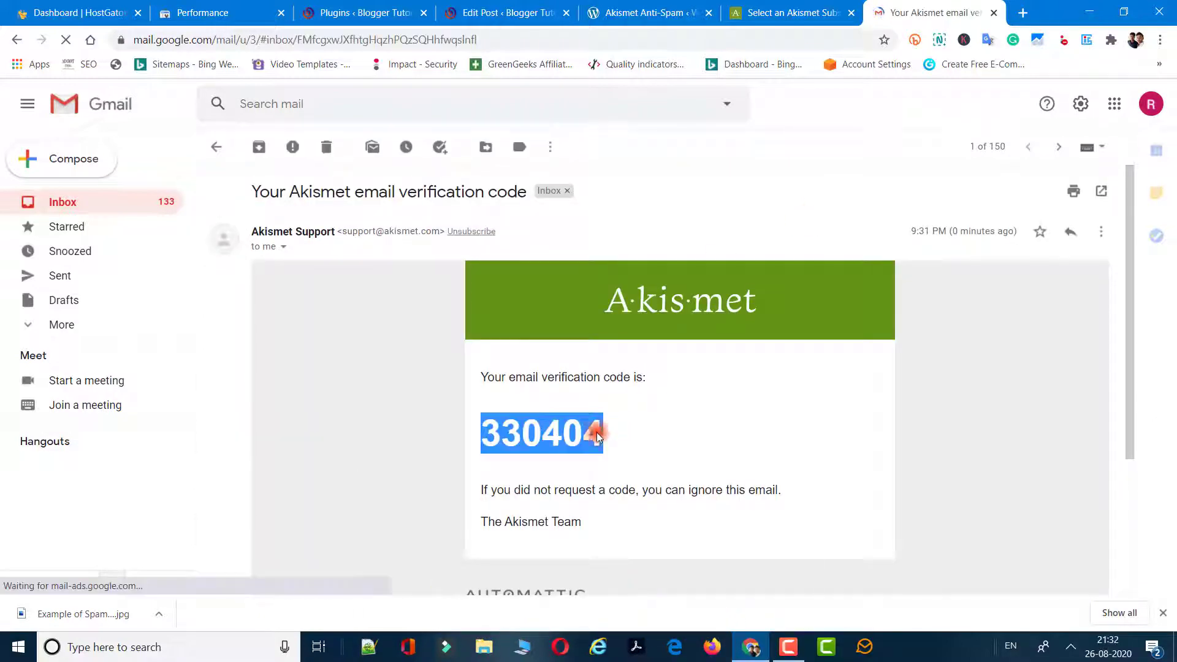
{"action": "key", "text": "ctrl+c"}
{"action": "key", "text": "ctrl+shift+Tab"}
{"action": "key", "text": "ctrl+v"}
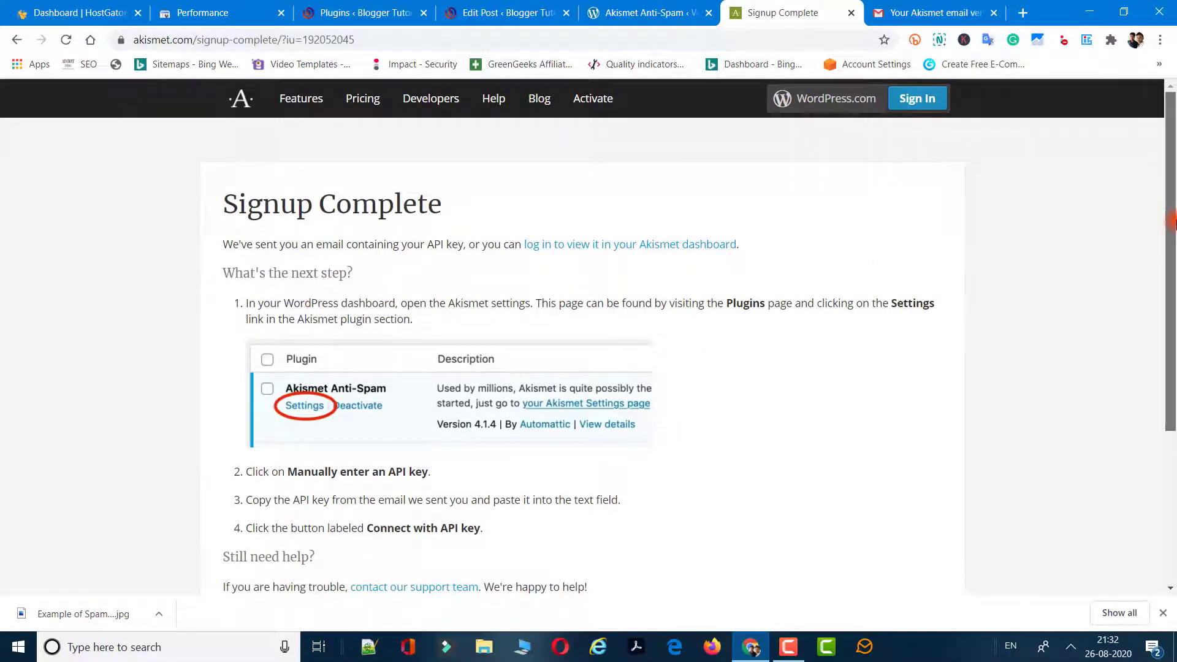
Review the Signup Complete next steps, then close that tab.
{"action": "scroll", "coordinate": [1174, 224], "scroll_direction": "down", "scroll_amount": 2}
{"action": "scroll", "coordinate": [1174, 224], "scroll_direction": "up", "scroll_amount": 2}
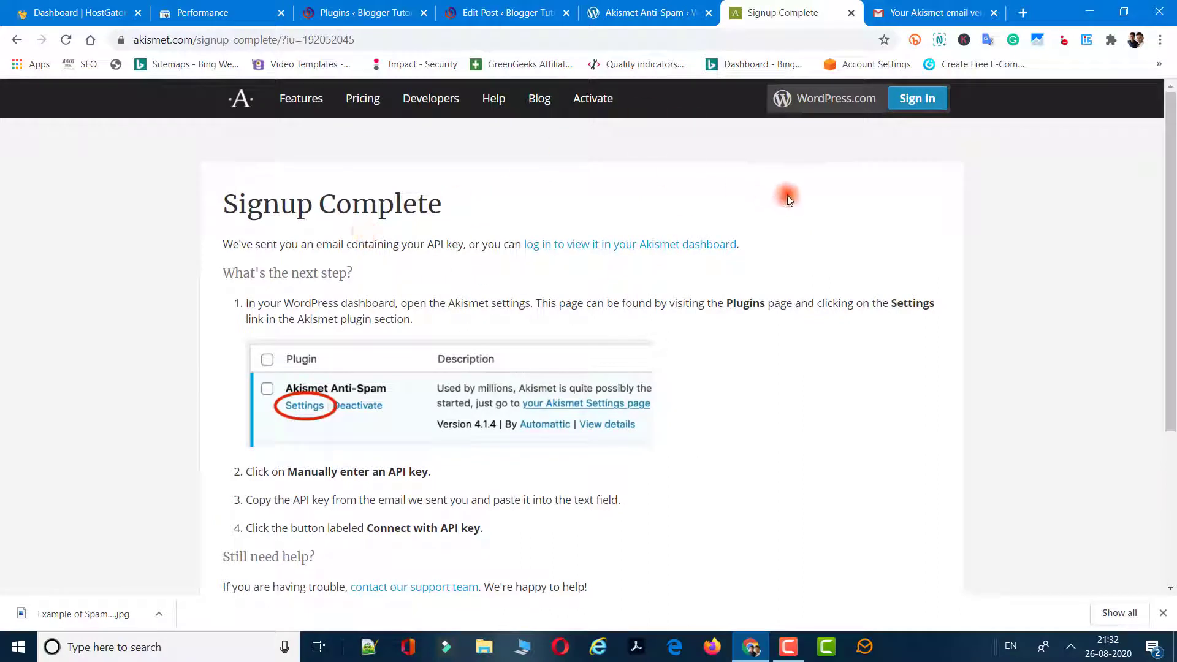
{"action": "left_click", "coordinate": [849, 13]}
Open the 'Your Akismet API key' email, copy the key, and star the email.
{"action": "left_click", "coordinate": [202, 152]}
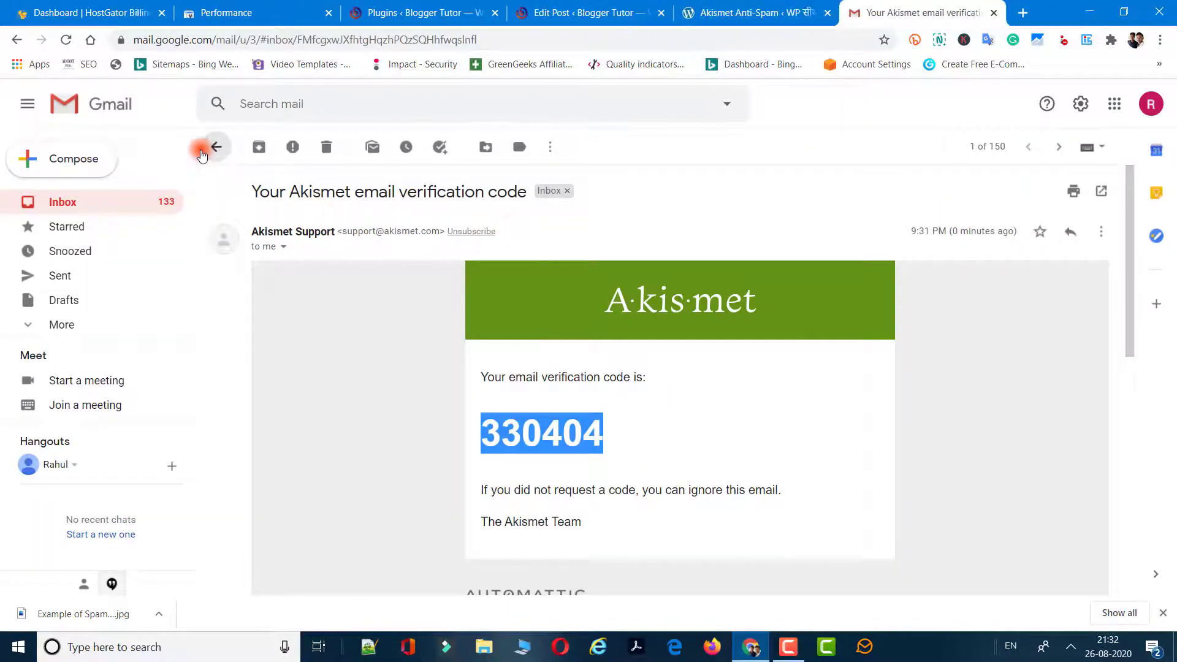
{"action": "left_click", "coordinate": [550, 225]}
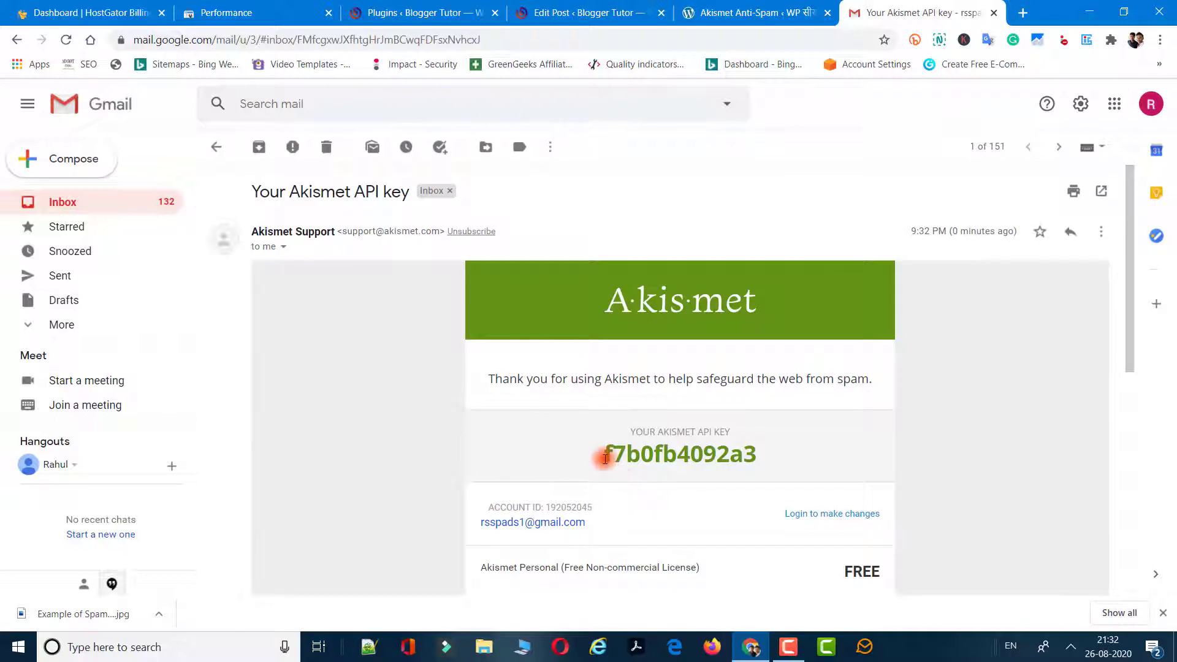
{"action": "mouse_move", "coordinate": [605, 458]}
{"action": "left_mouse_down"}
{"action": "mouse_move", "coordinate": [754, 449]}
{"action": "mouse_move", "coordinate": [606, 471]}
{"action": "left_mouse_up"}
{"action": "right_click", "coordinate": [627, 454]}
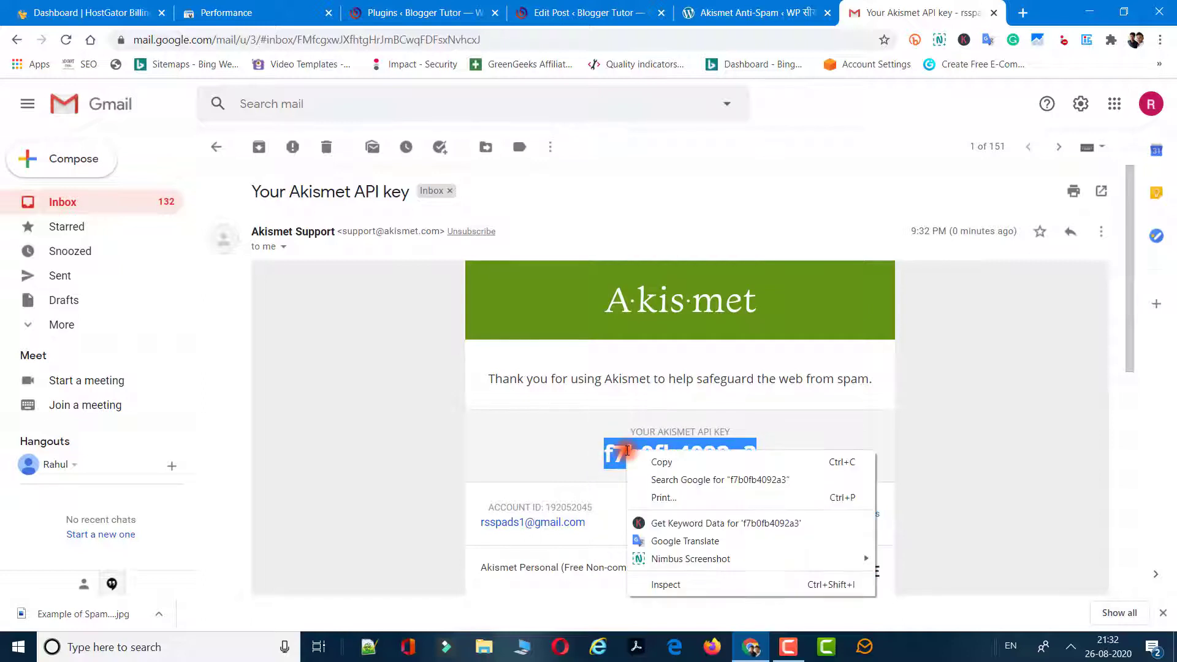
{"action": "left_click", "coordinate": [649, 462]}
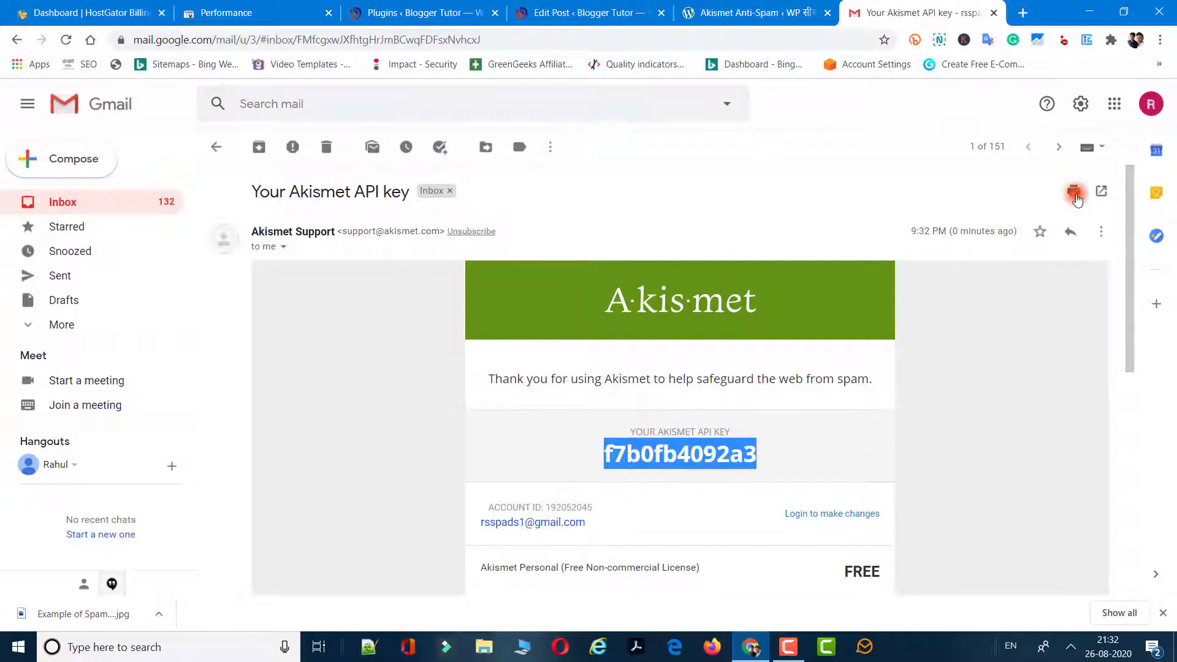
{"action": "left_click", "coordinate": [1039, 233]}
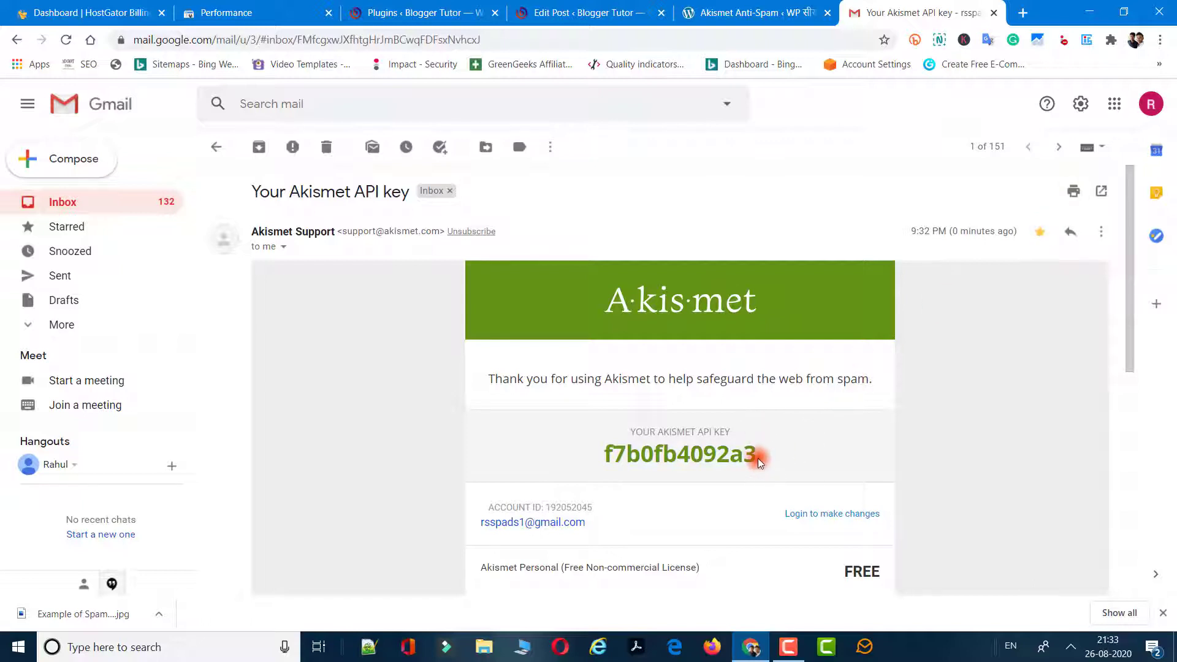
Reselect and copy the API key again, then return to the WordPress Akismet setup page.
{"action": "left_click_drag", "start_coordinate": [758, 460], "coordinate": [603, 458]}
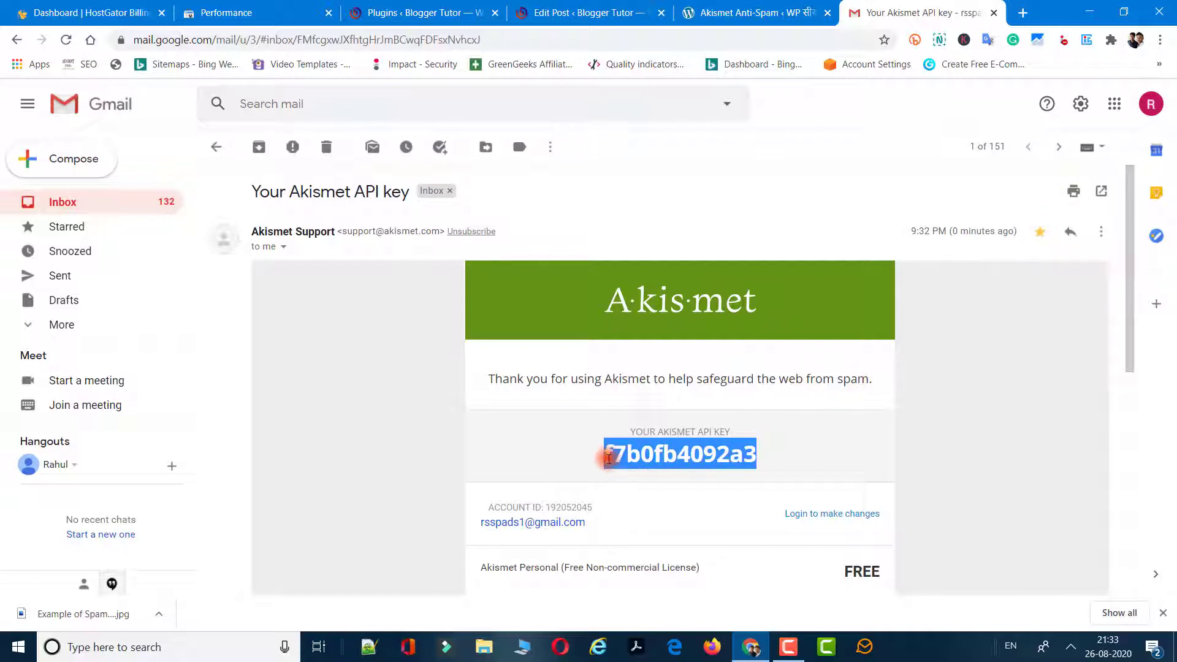
{"action": "right_click", "coordinate": [607, 461]}
{"action": "left_click", "coordinate": [628, 470]}
{"action": "right_click", "coordinate": [623, 457]}
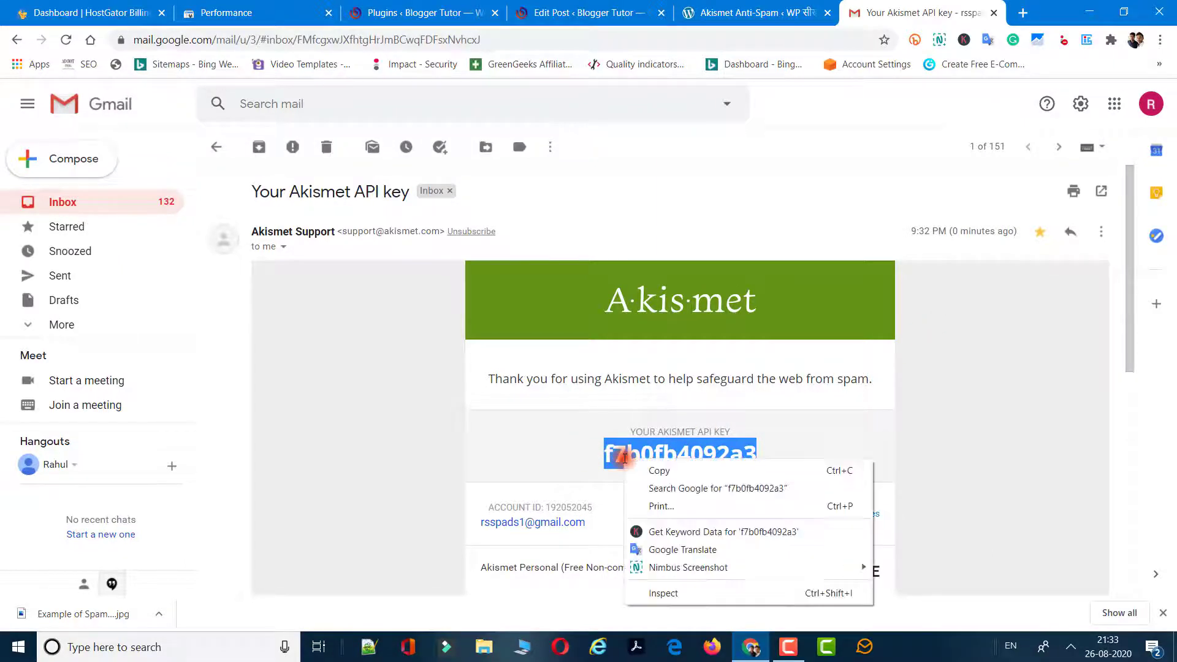
{"action": "left_click", "coordinate": [639, 468]}
{"action": "left_click", "coordinate": [760, 13]}
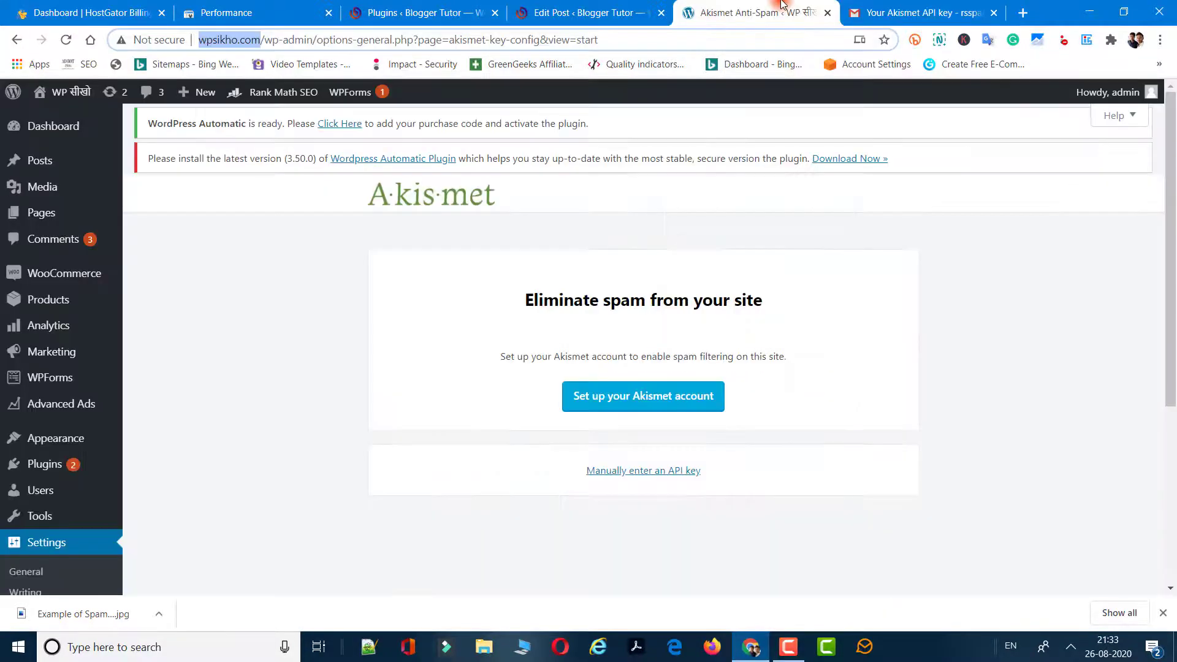
Paste the copied key into the manual API key field and connect Akismet.
{"action": "left_click", "coordinate": [858, 12]}
{"action": "left_click", "coordinate": [760, 12]}
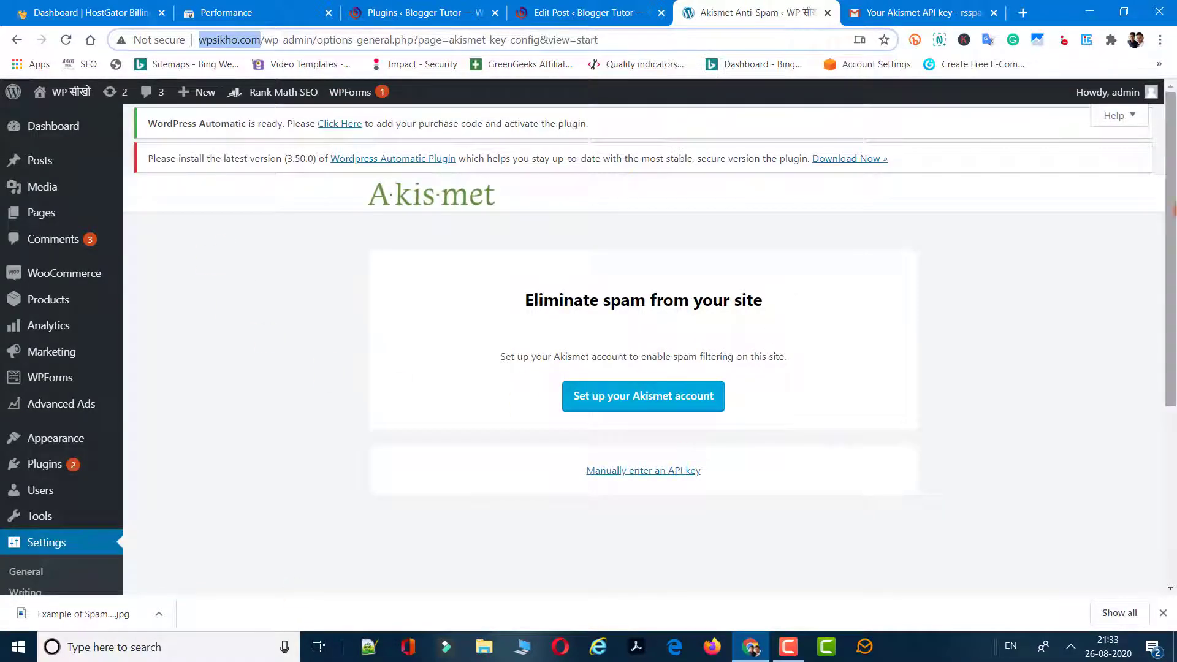
{"action": "left_click_drag", "start_coordinate": [1170, 203], "coordinate": [1170, 268]}
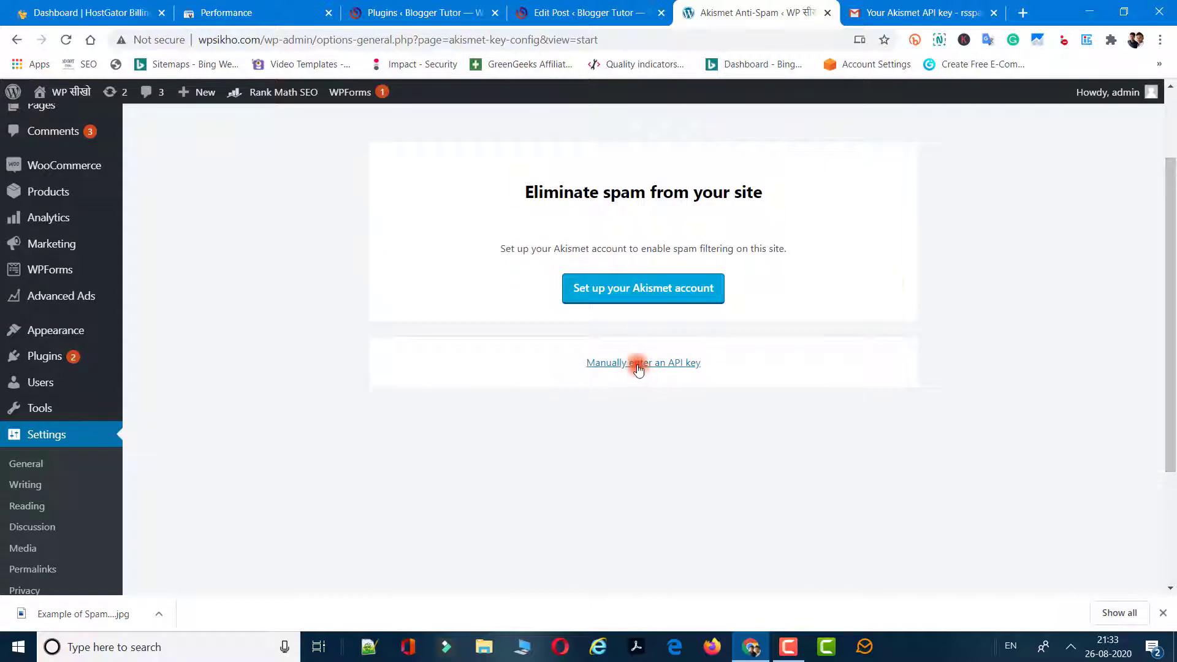
{"action": "left_click", "coordinate": [637, 363]}
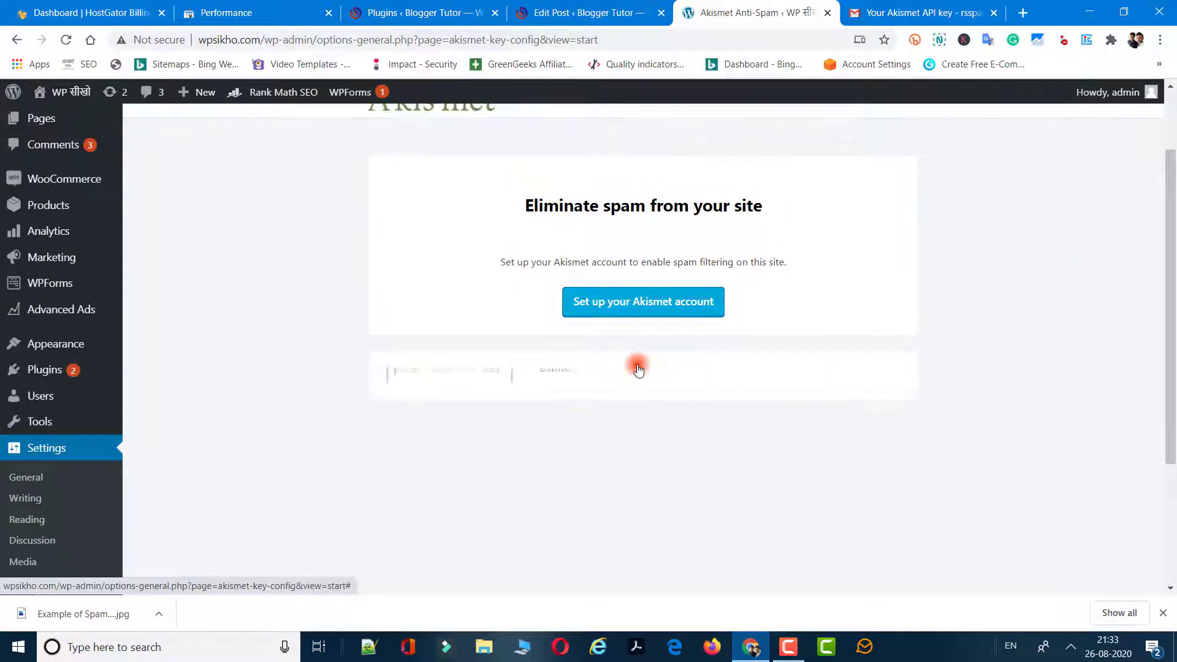
{"action": "left_click", "coordinate": [444, 395]}
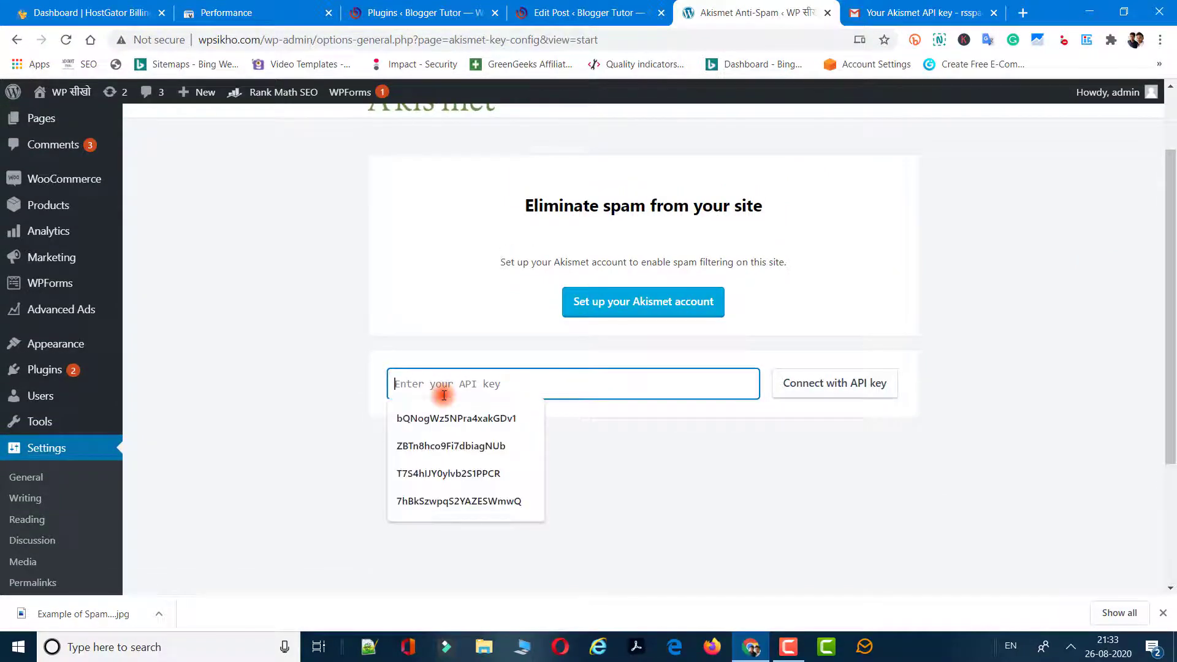
{"action": "key", "text": "ctrl+v"}
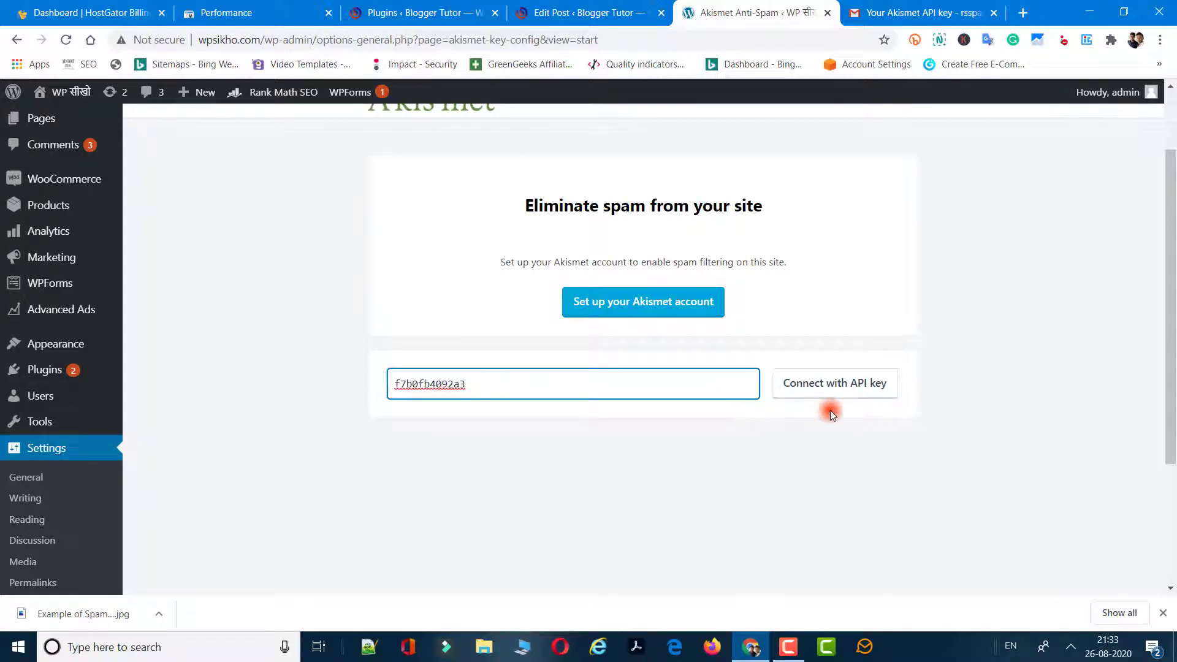
{"action": "left_click", "coordinate": [787, 400]}
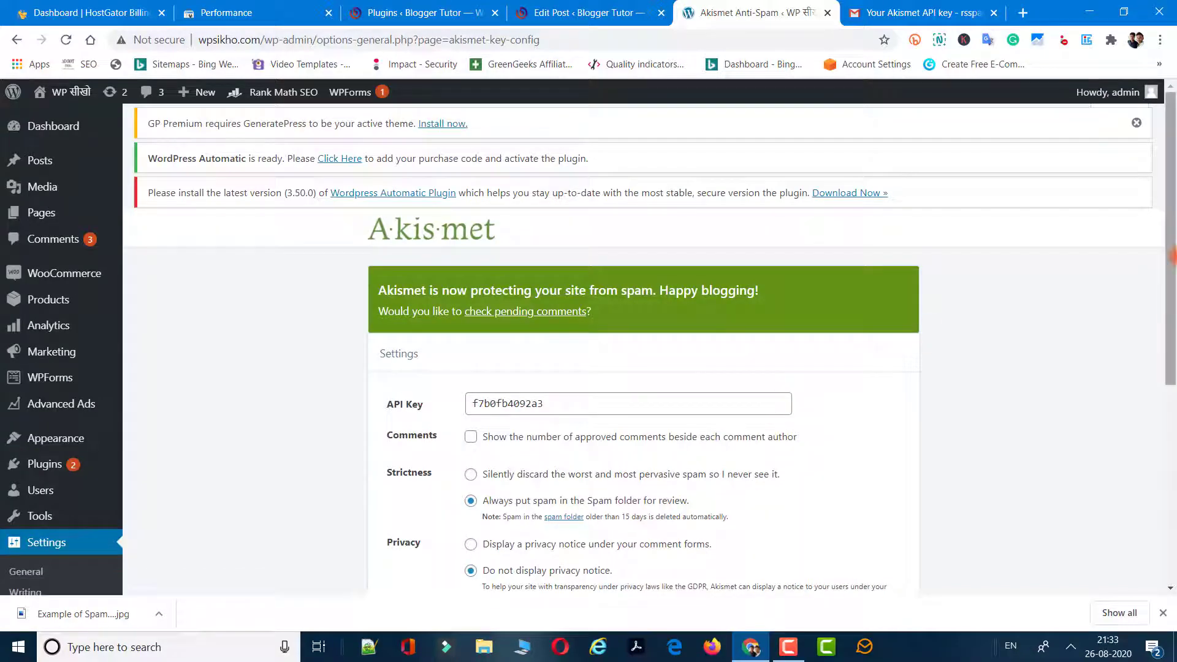
Enable 'Show the number of approved comments beside each comment author' in Akismet's Comments settings.
{"action": "scroll", "coordinate": [1172, 282], "scroll_direction": "down", "scroll_amount": 2}
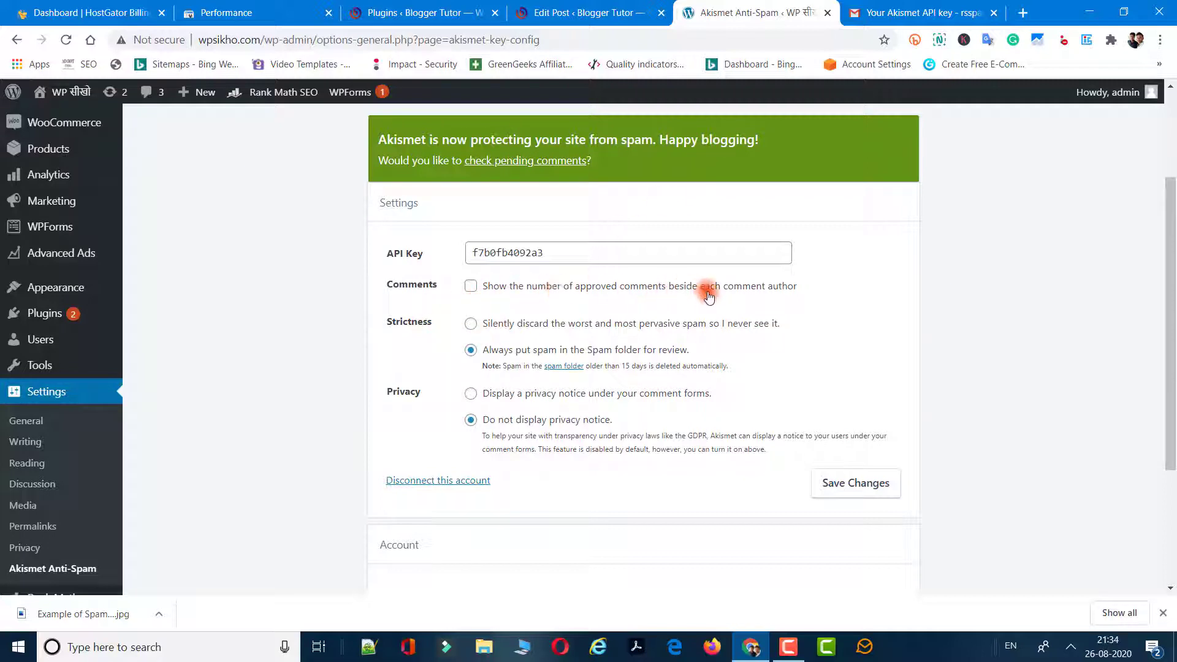
{"action": "left_click", "coordinate": [471, 287]}
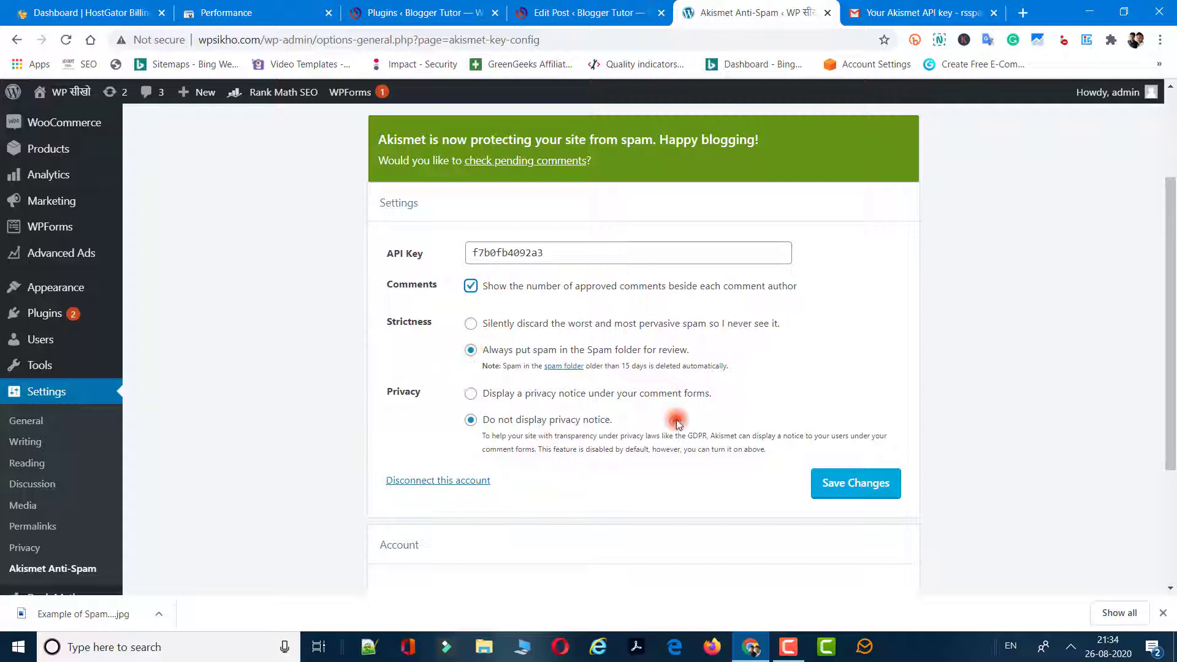
Save the Akismet settings and confirm the Akismet Personal (Free non-commercial license) subscription is Active.
{"action": "scroll", "coordinate": [1171, 334], "scroll_direction": "down", "scroll_amount": 2}
{"action": "left_click", "coordinate": [841, 344]}
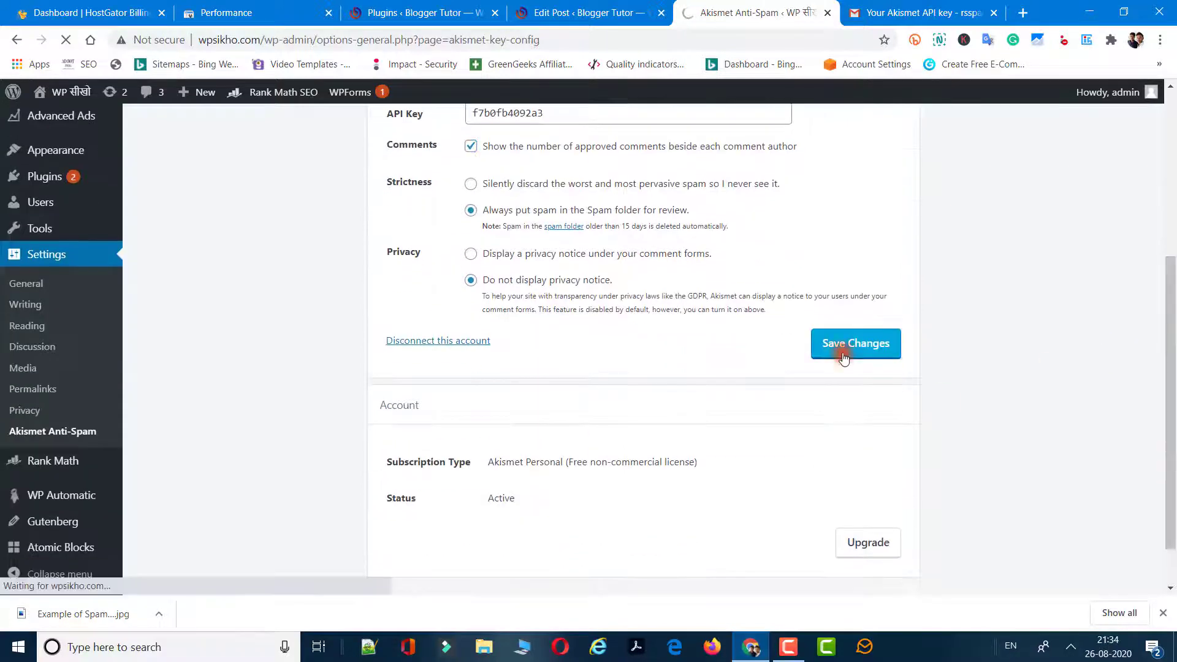
{"action": "left_click_drag", "start_coordinate": [1170, 330], "coordinate": [1170, 450]}
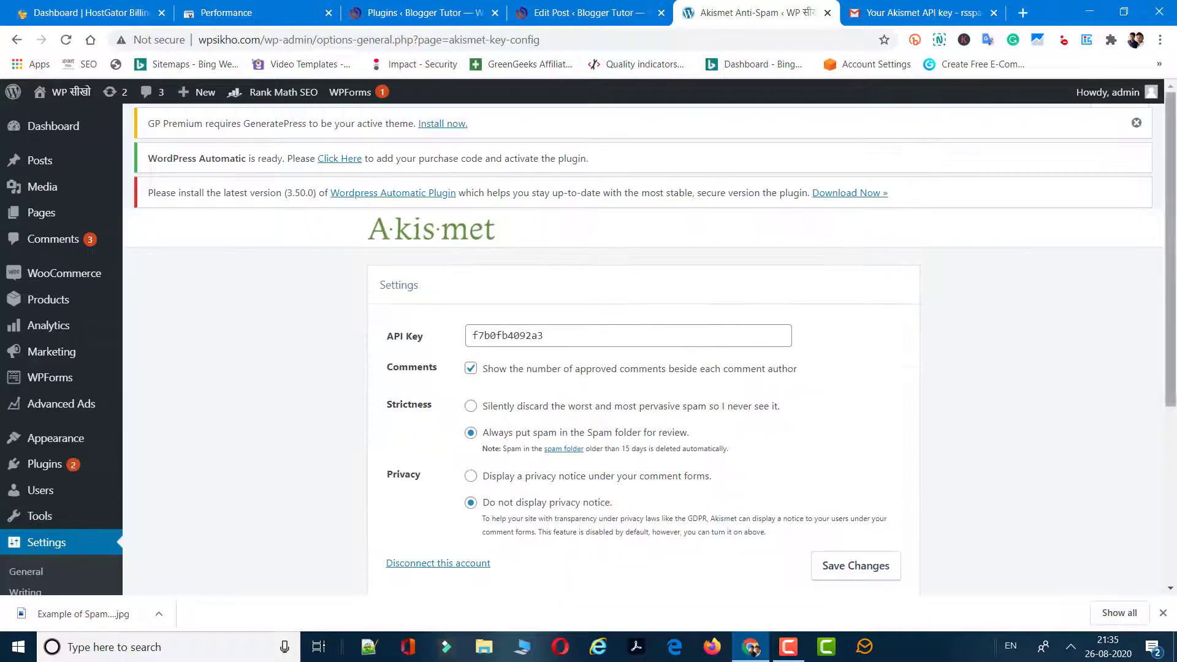
{"action": "scroll", "coordinate": [1170, 485], "scroll_direction": "down", "scroll_amount": 5}
{"action": "mouse_move", "coordinate": [1170, 505]}
{"action": "left_mouse_down"}
{"action": "mouse_move", "coordinate": [1171, 316]}
{"action": "mouse_move", "coordinate": [1171, 524]}
{"action": "left_mouse_up"}
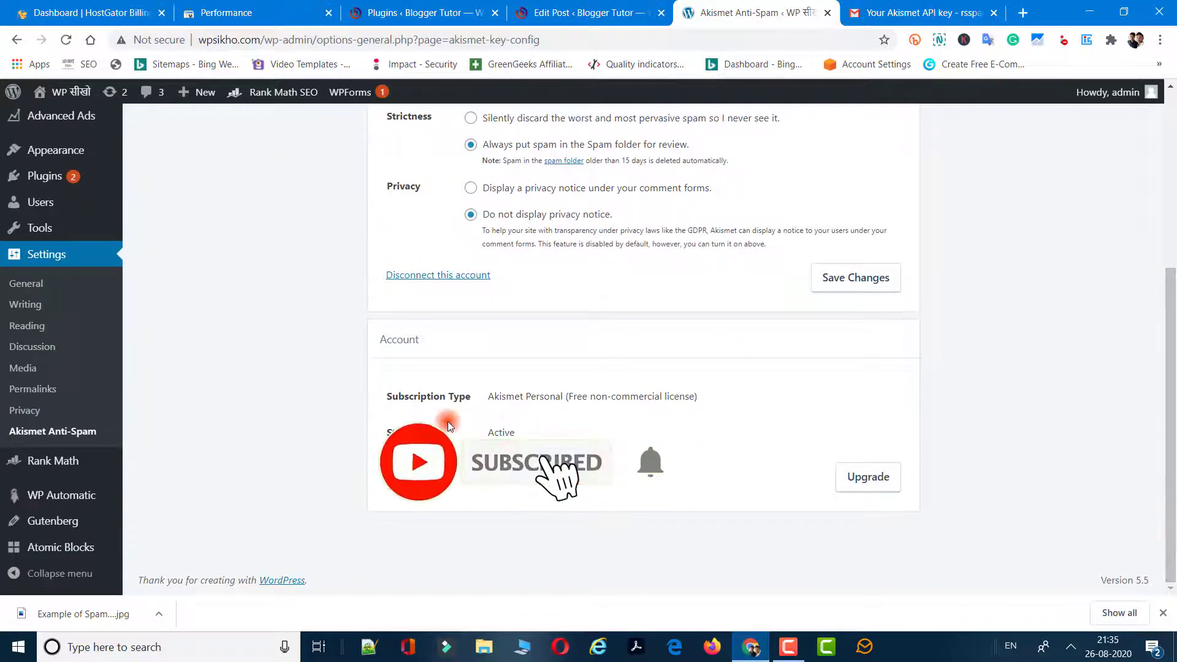
{"action": "left_click_drag", "start_coordinate": [491, 395], "coordinate": [699, 397]}
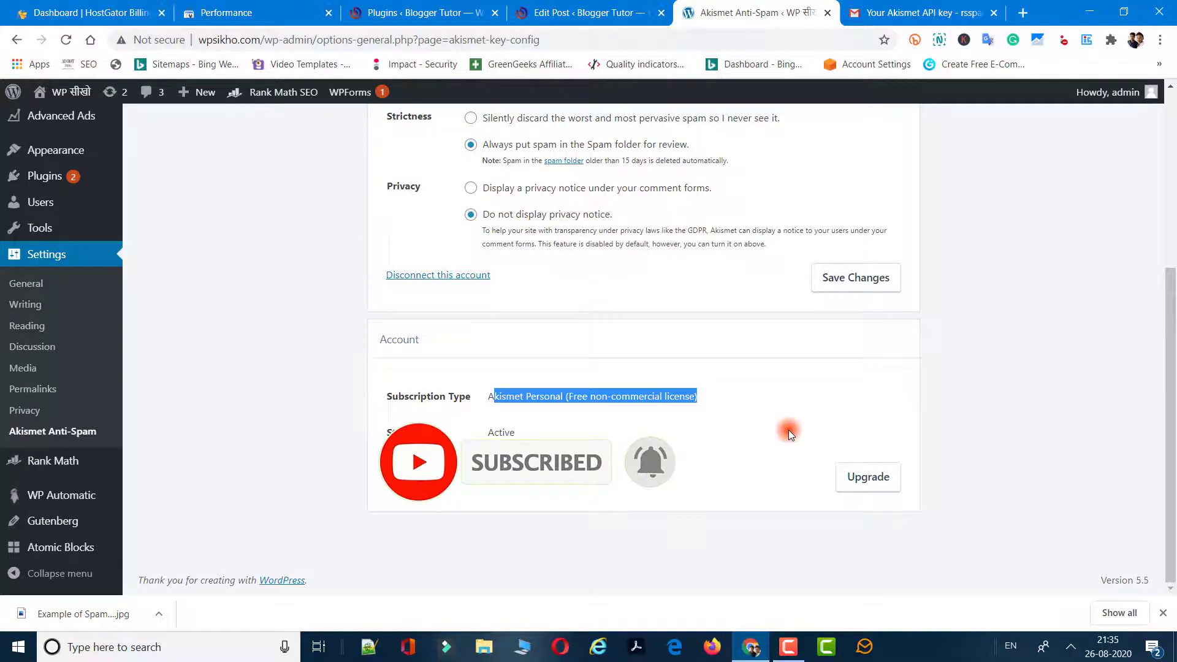